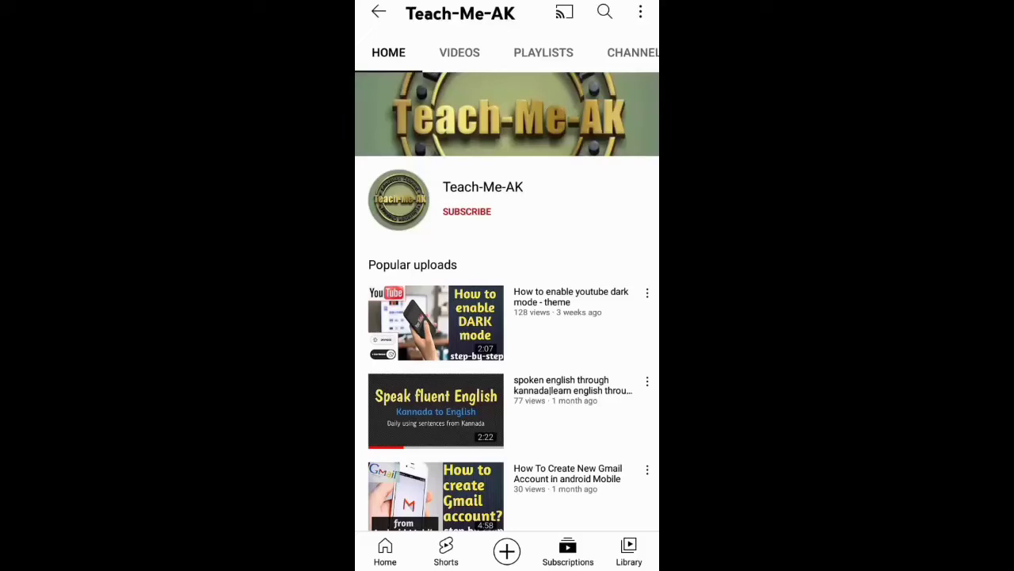
Step: Subscribe to the Teach-Me-AK channel and open its notification options
click(467, 211)
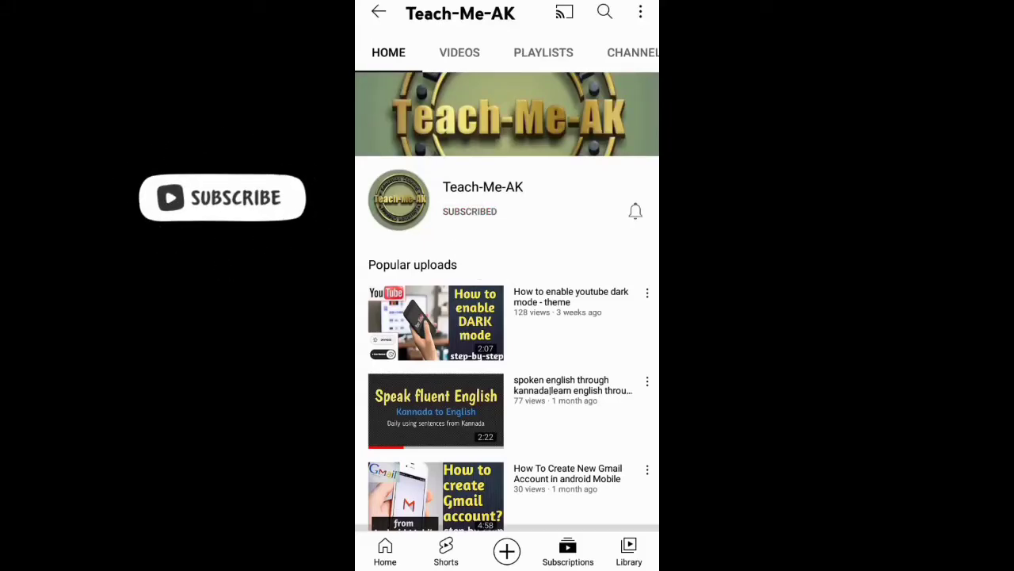
click(636, 211)
click(574, 213)
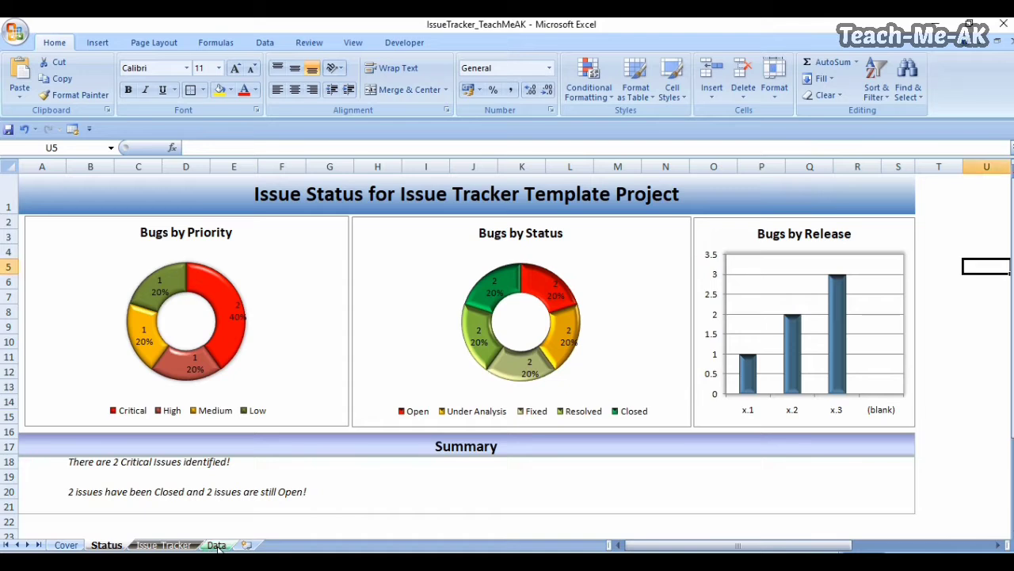
Step: Examine the Data sheet's project details and its Issue Category, Status and Priority lists
click(217, 546)
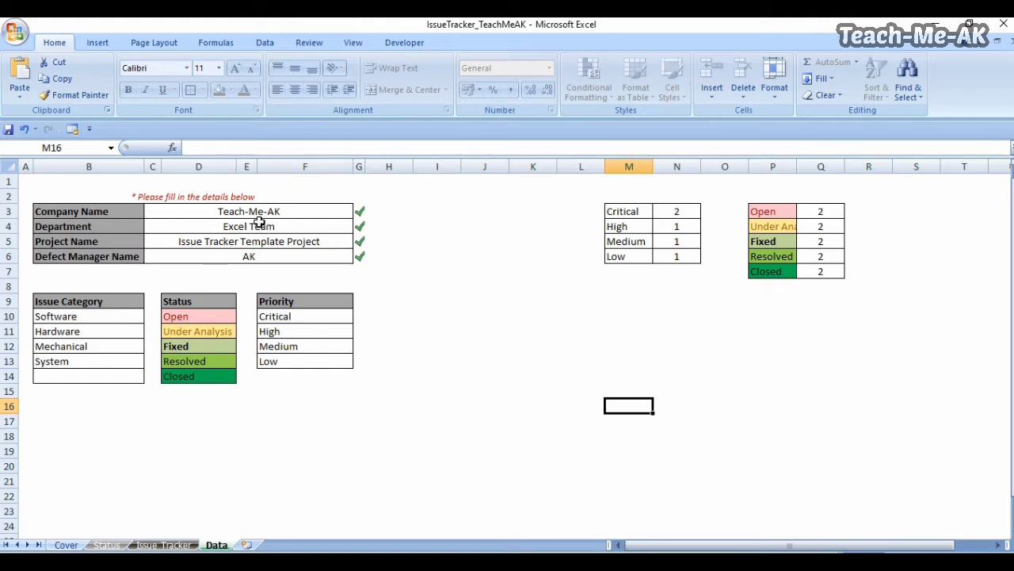
drag(244, 210, 244, 253)
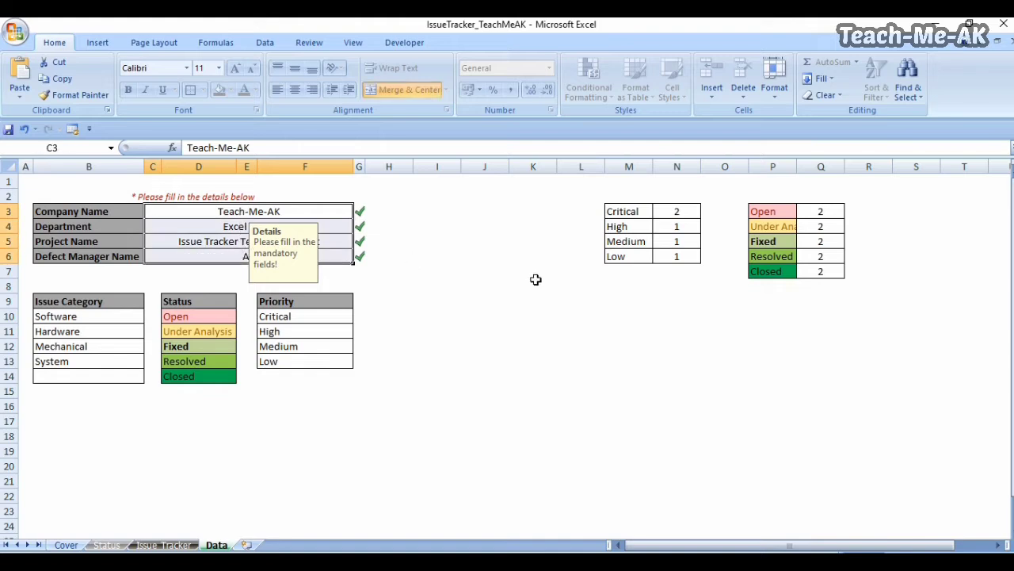
click(484, 270)
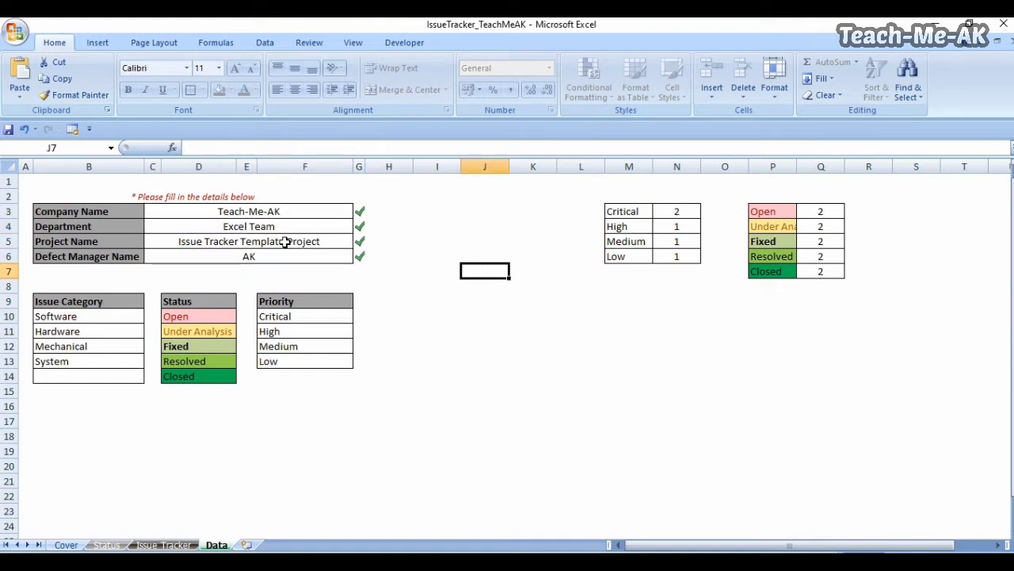
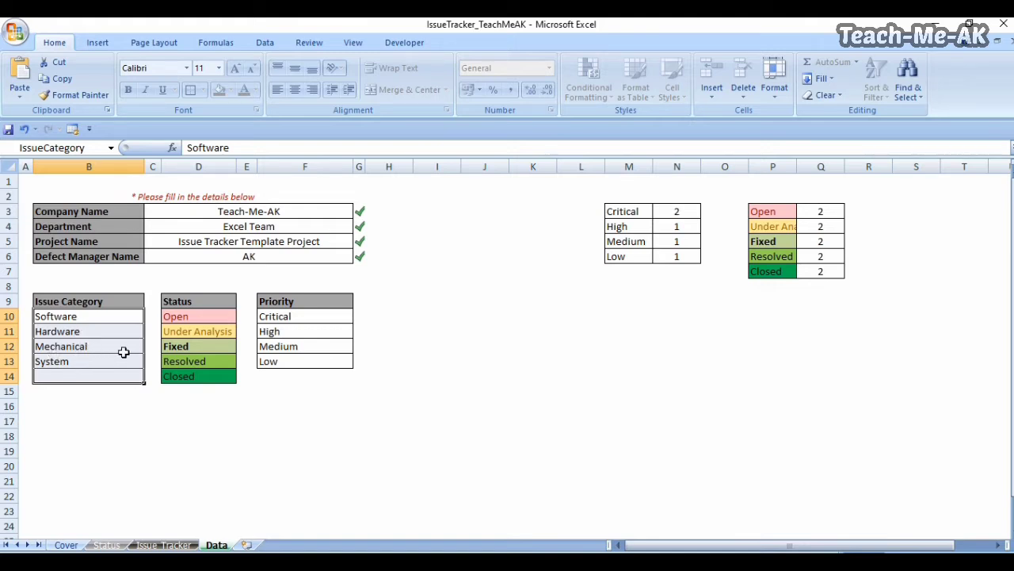
click(195, 330)
click(192, 317)
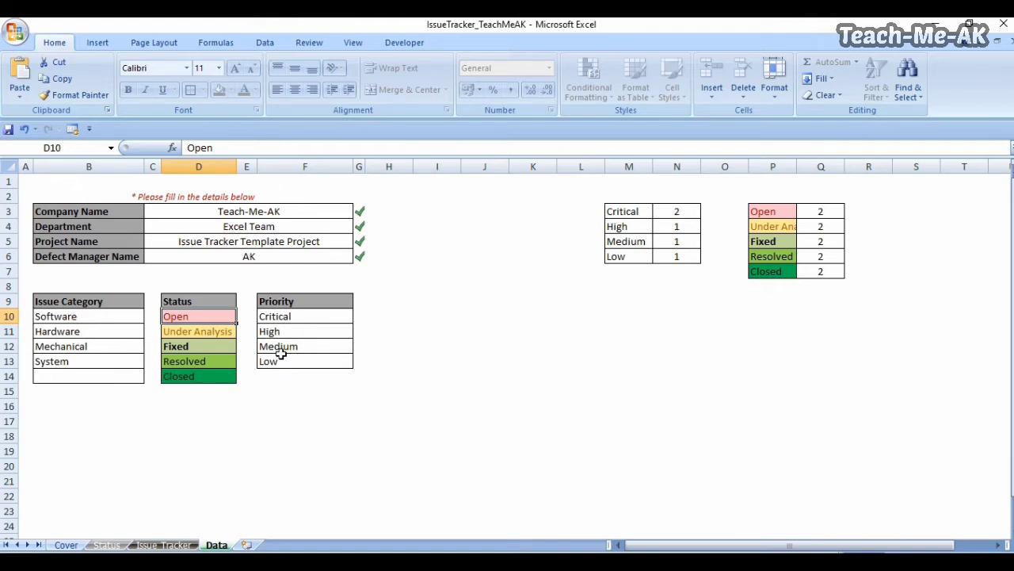
drag(305, 321, 299, 361)
drag(212, 320, 206, 375)
drag(115, 317, 106, 373)
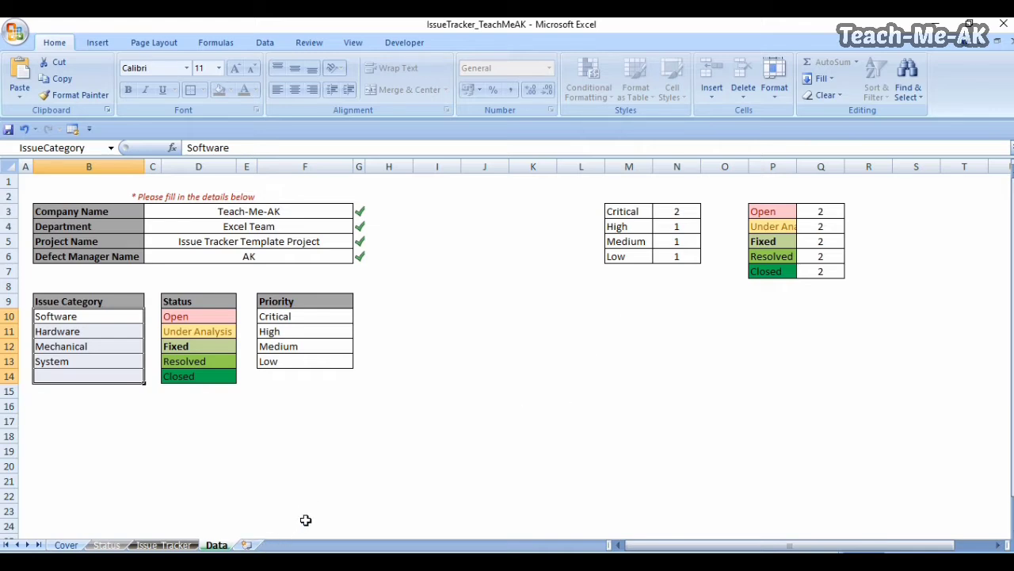
Step: On the Issue Tracker sheet, review the Category choices, Feature cell and Priority choices for Bug_5
click(166, 545)
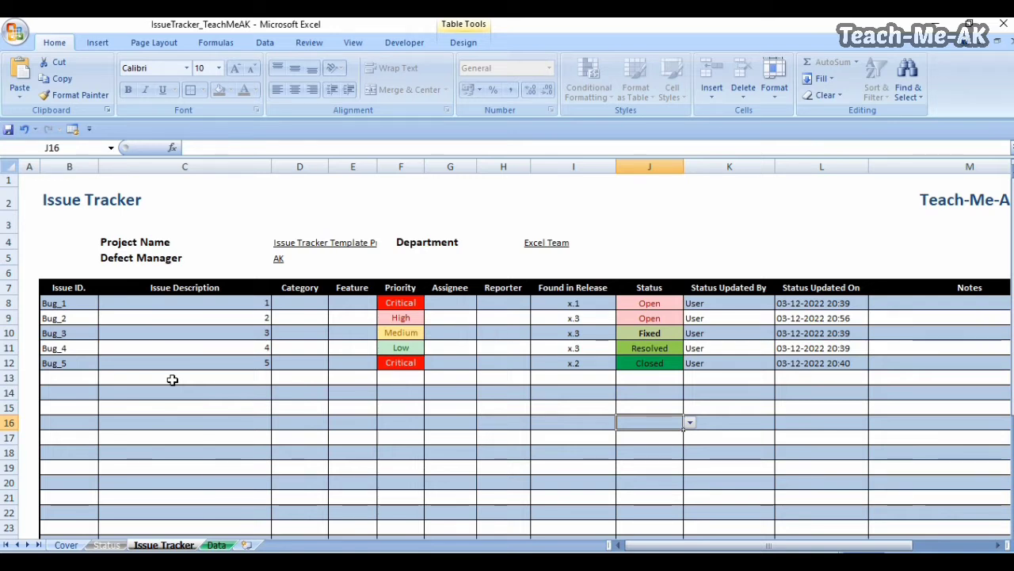
click(298, 367)
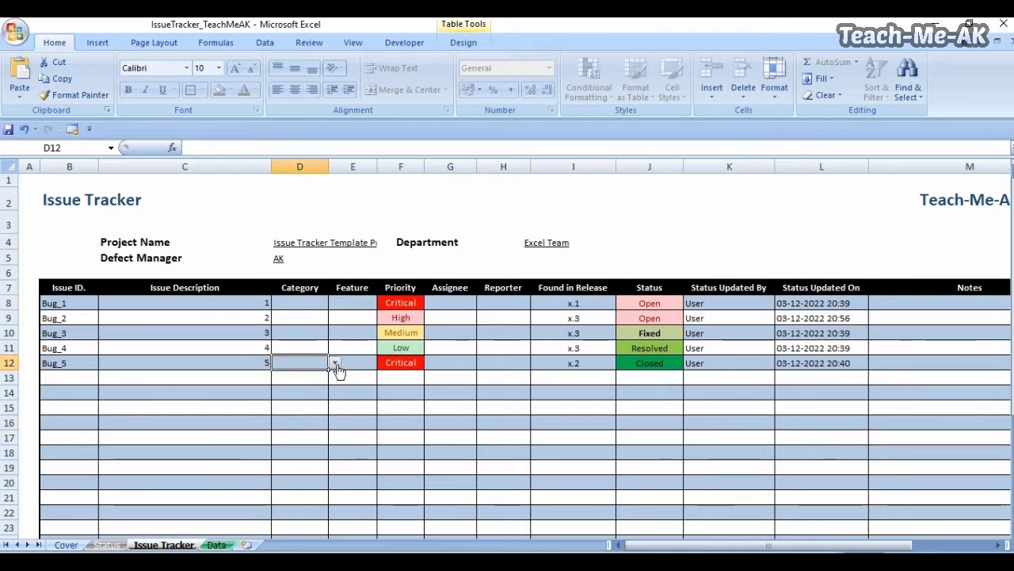
click(336, 364)
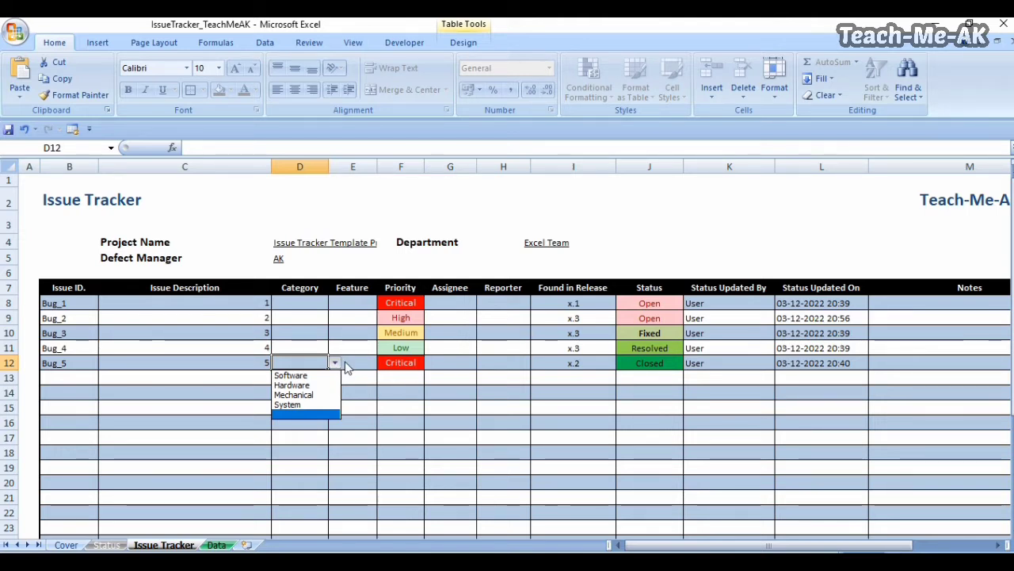
key(Escape)
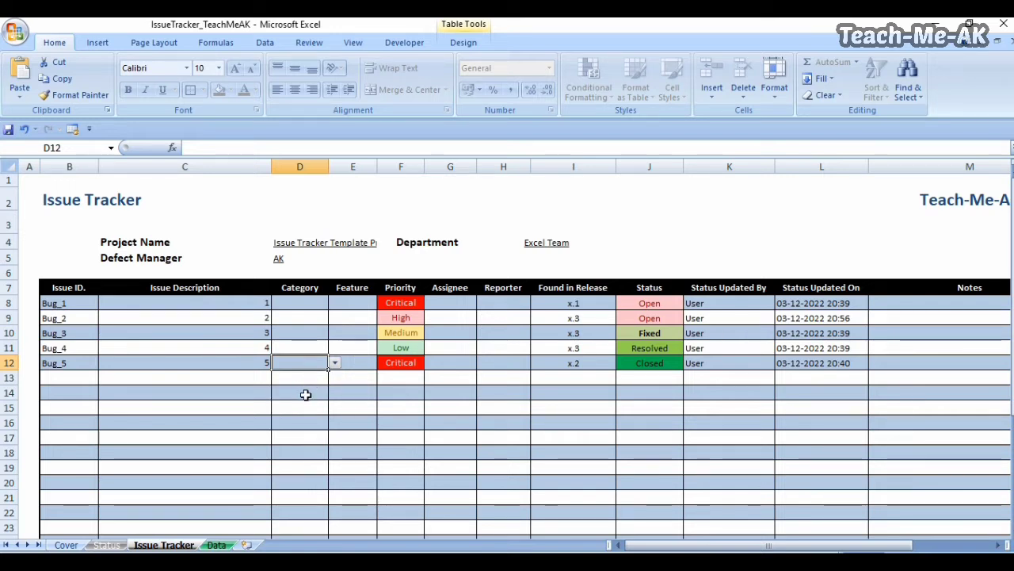
click(359, 365)
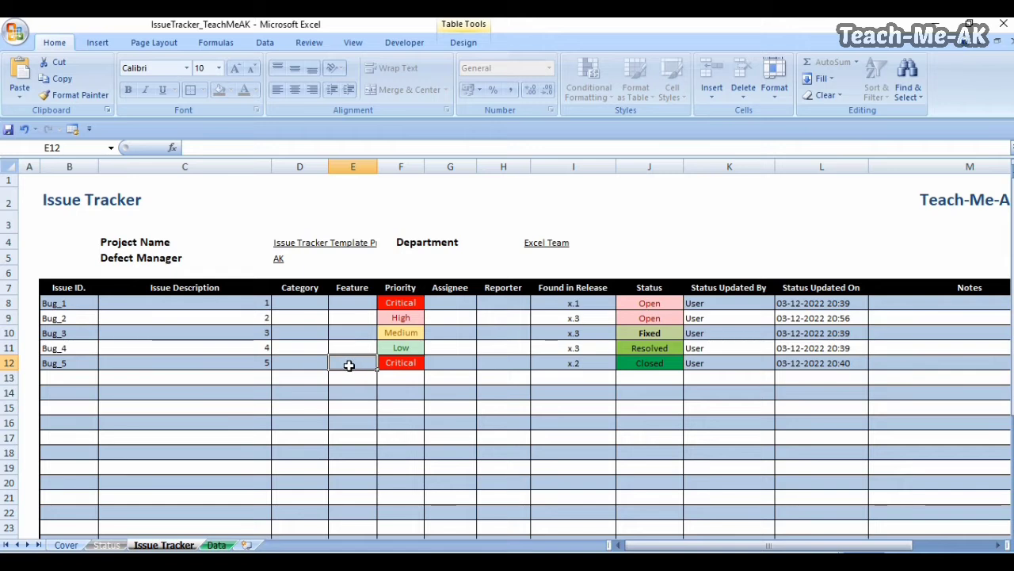
click(411, 365)
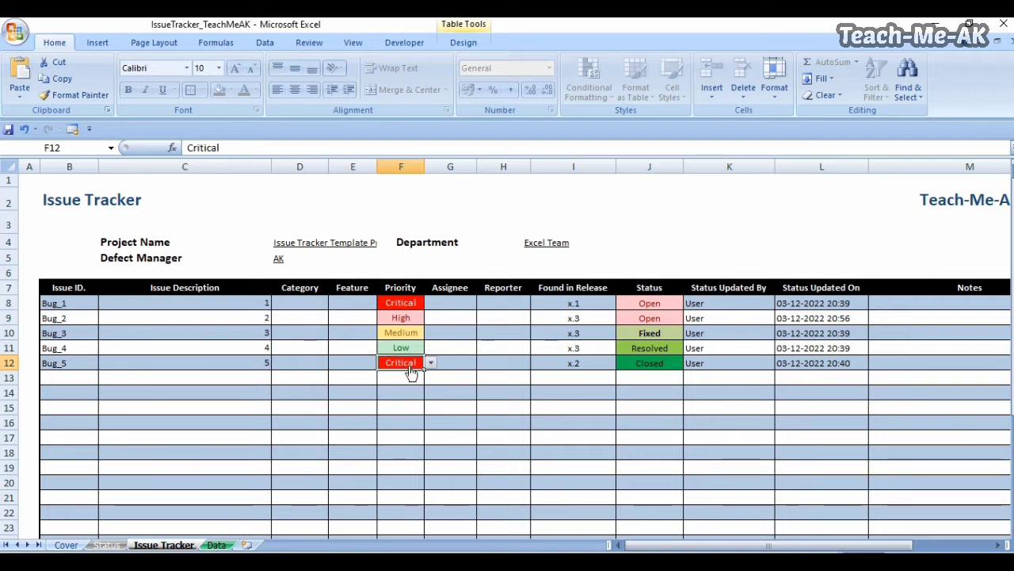
click(429, 365)
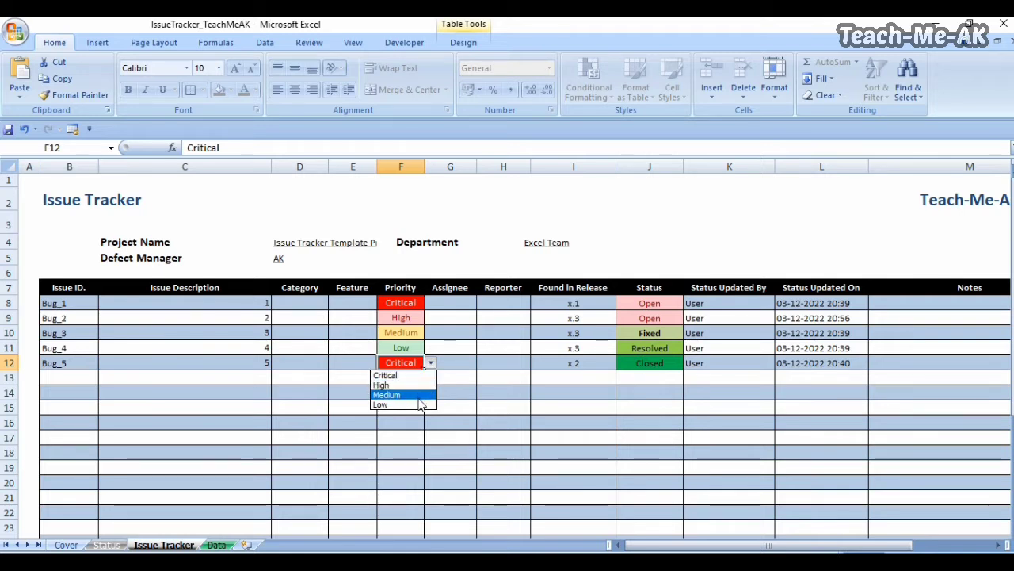
click(458, 363)
Step: Review Bug_5's Assignee and Reporter cells, its Status choices and the Notes column
click(456, 362)
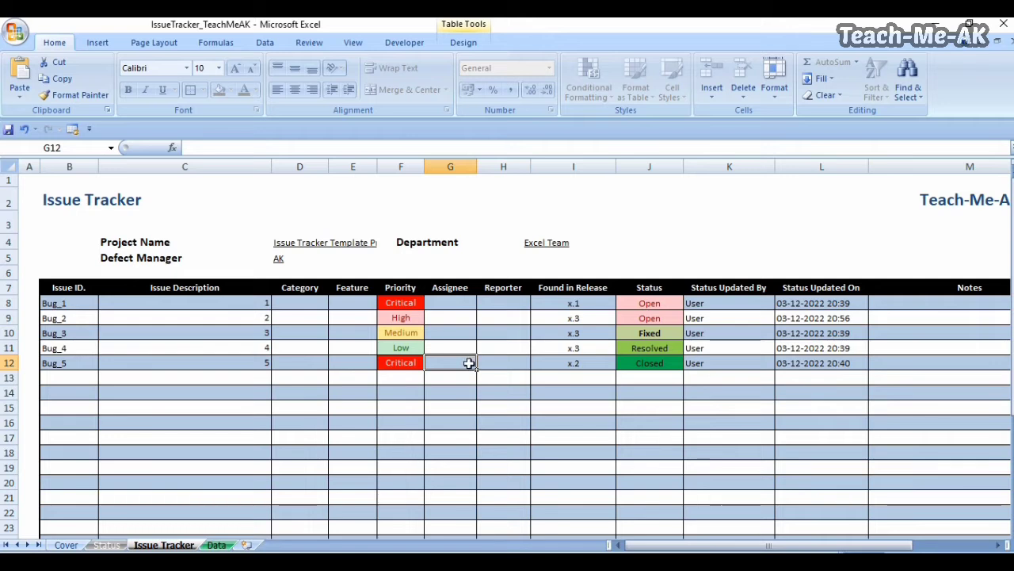
click(510, 367)
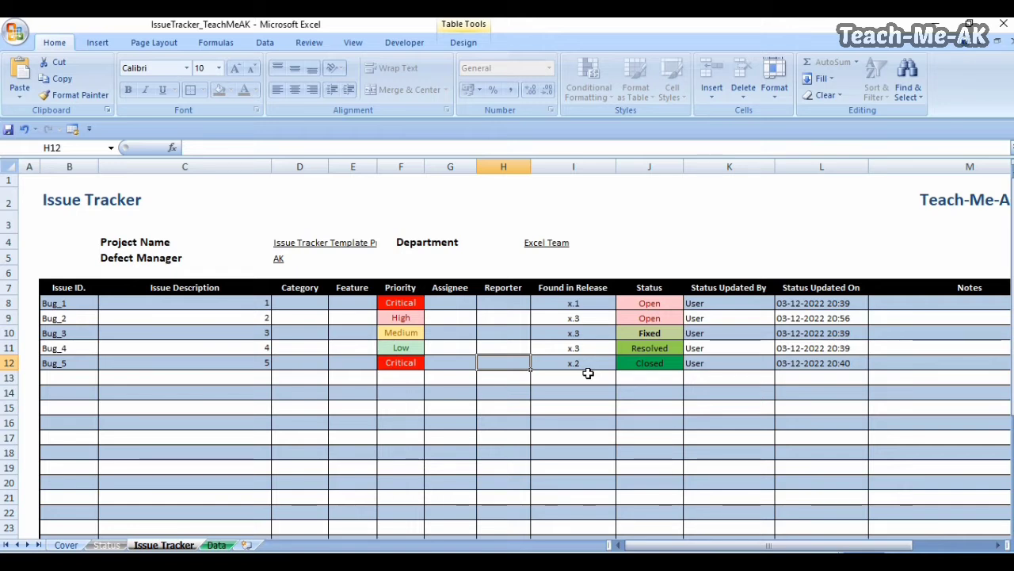
click(635, 363)
click(690, 364)
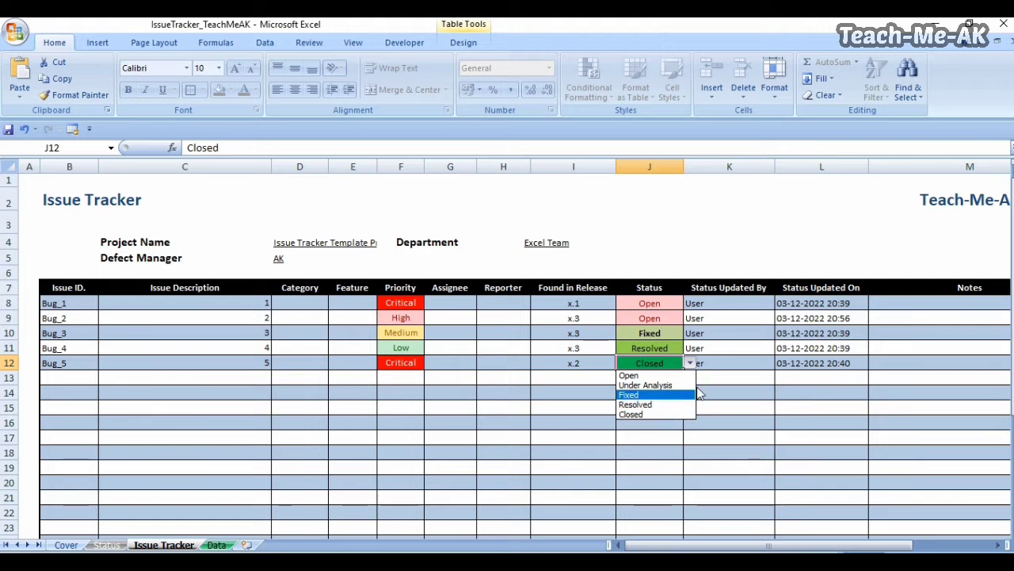
key(Escape)
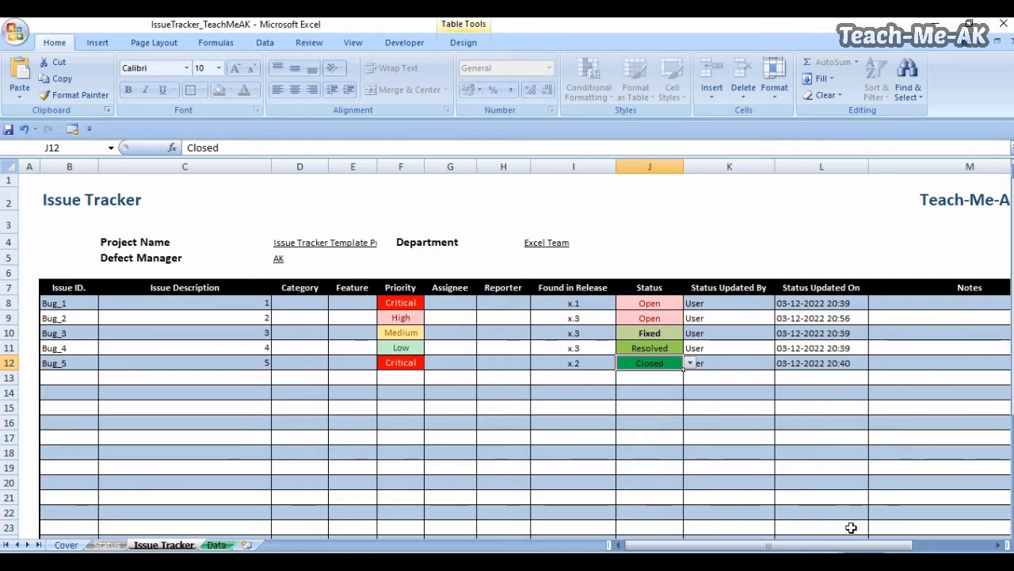
drag(845, 547, 882, 549)
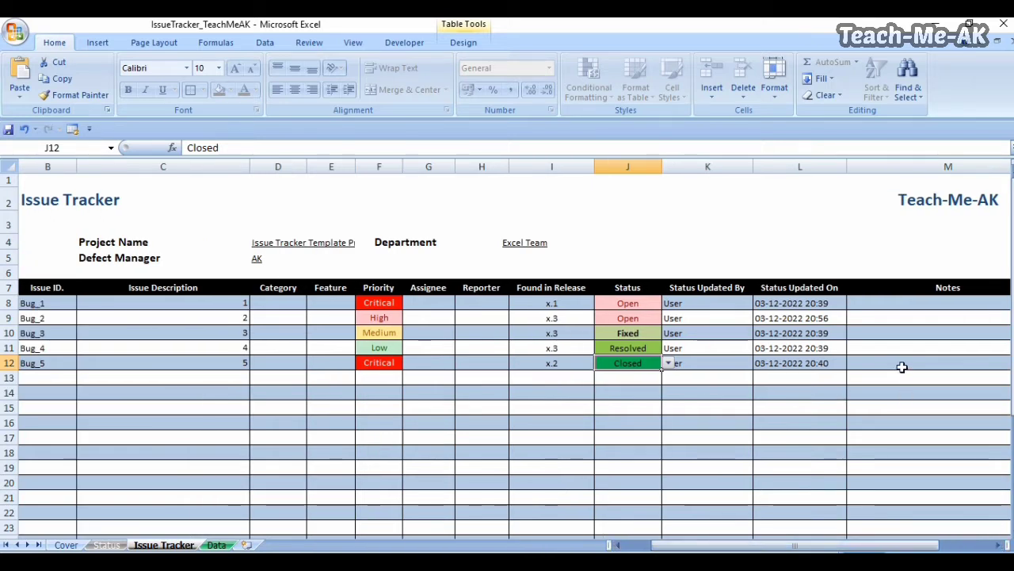
drag(815, 548, 805, 548)
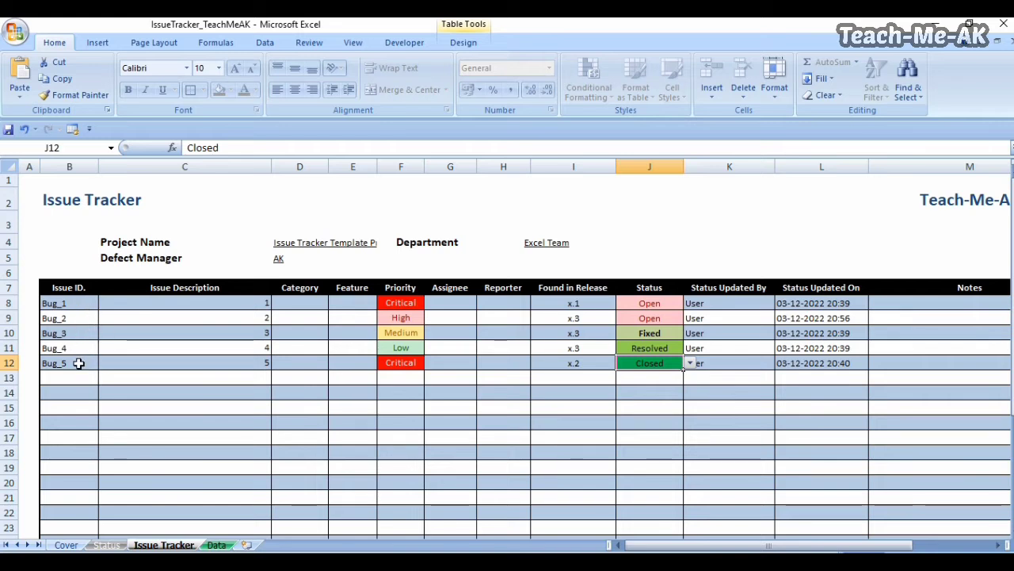
Step: Enter "issue 6 - failure in UI display" as the issue description in the first empty tracker row
click(145, 380)
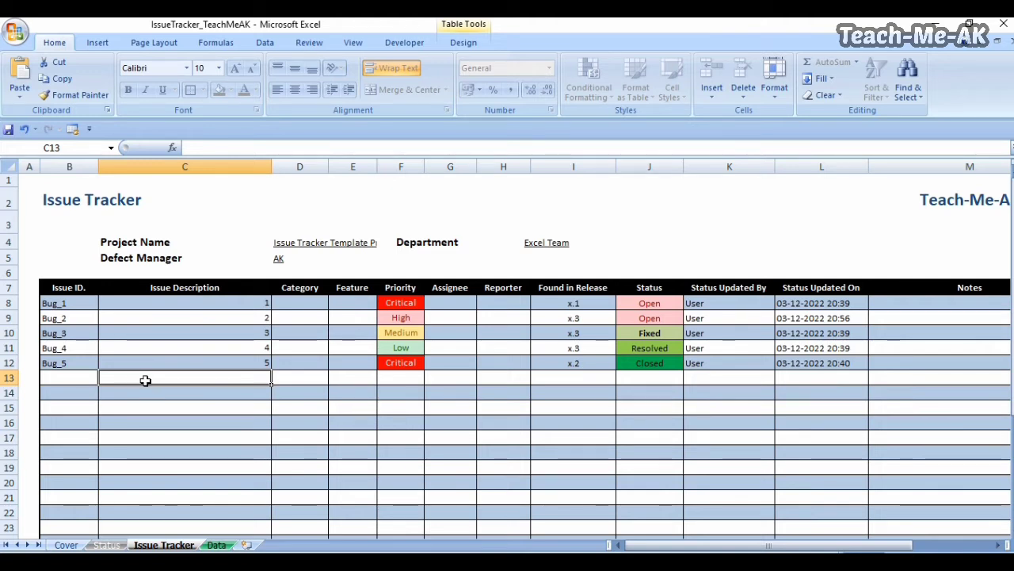
text(i)
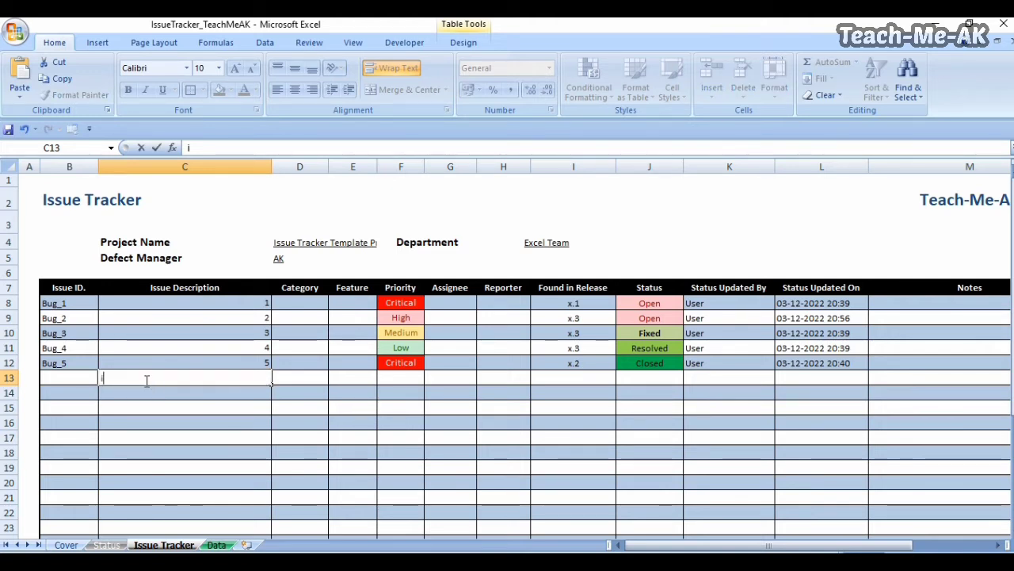
text(ssue)
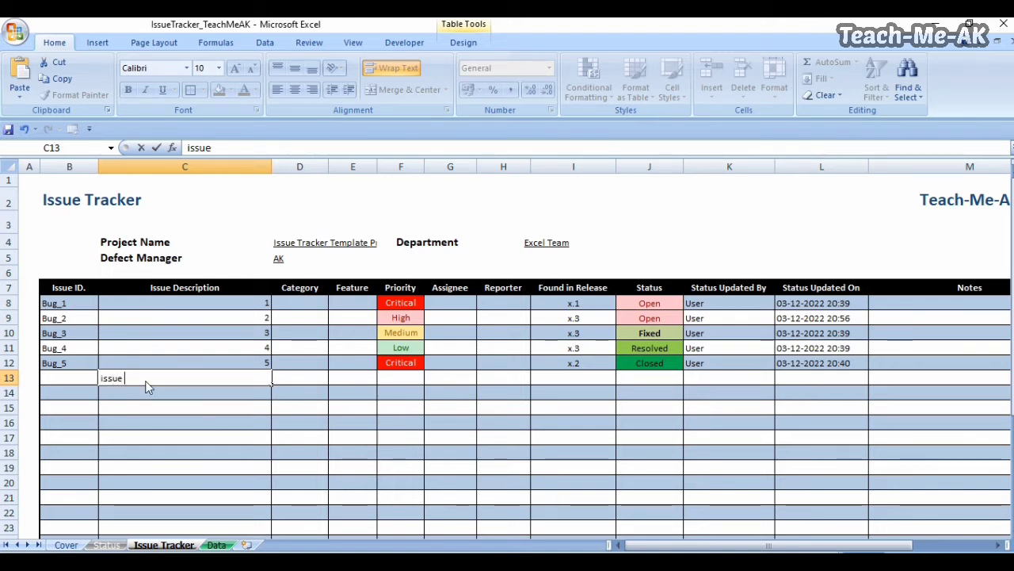
text( 6)
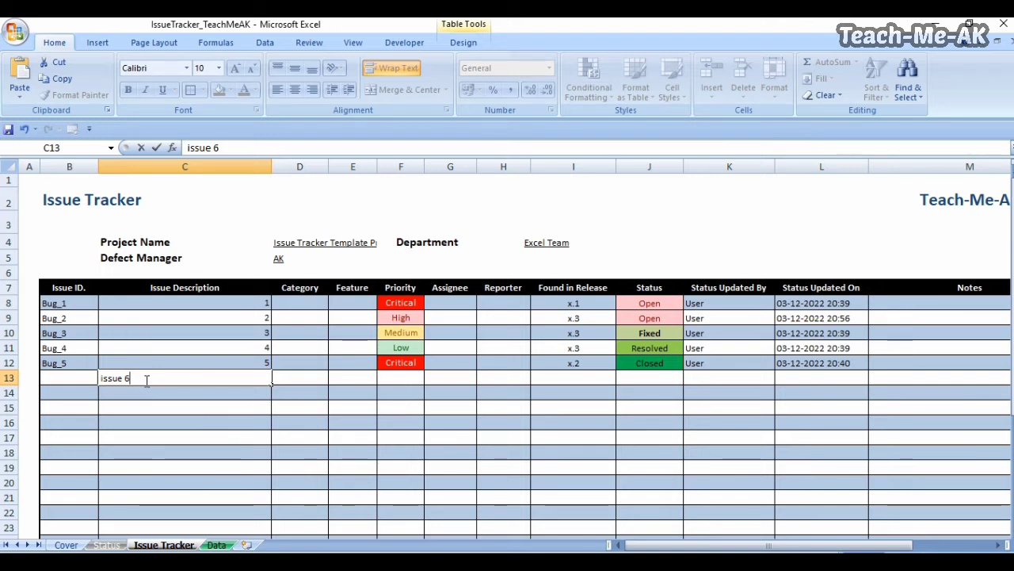
text( - f)
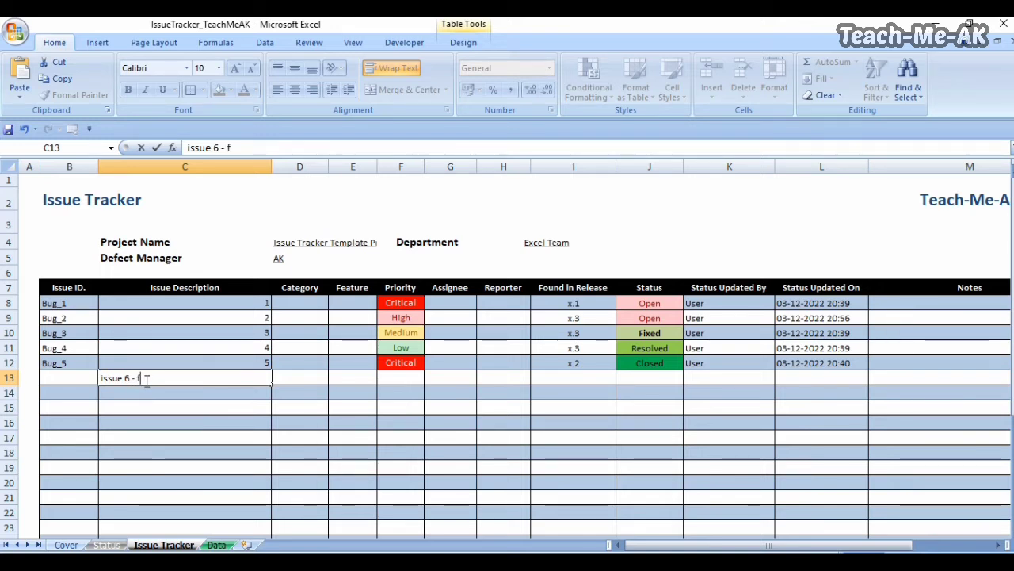
text(ailure in )
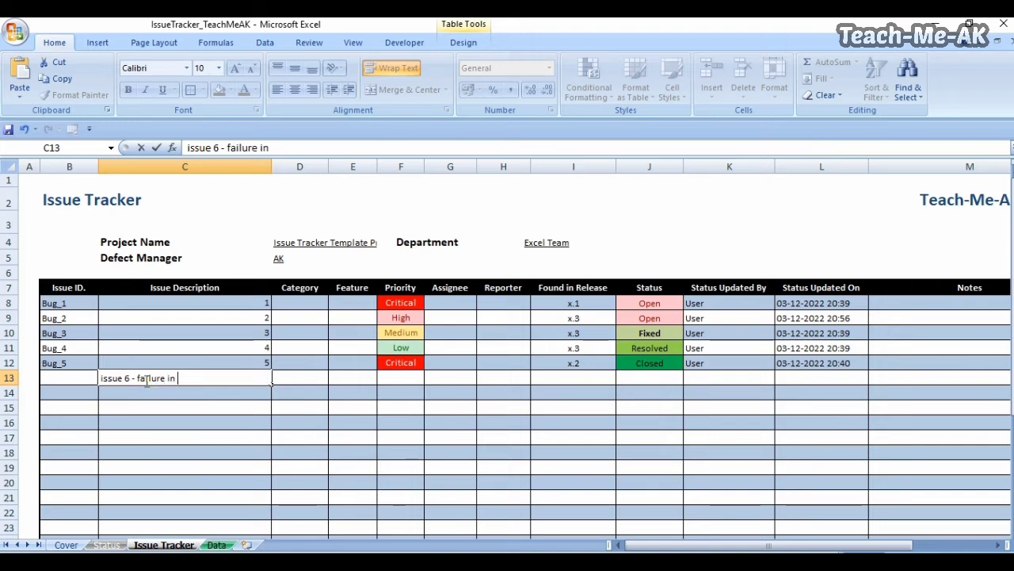
text(UI di)
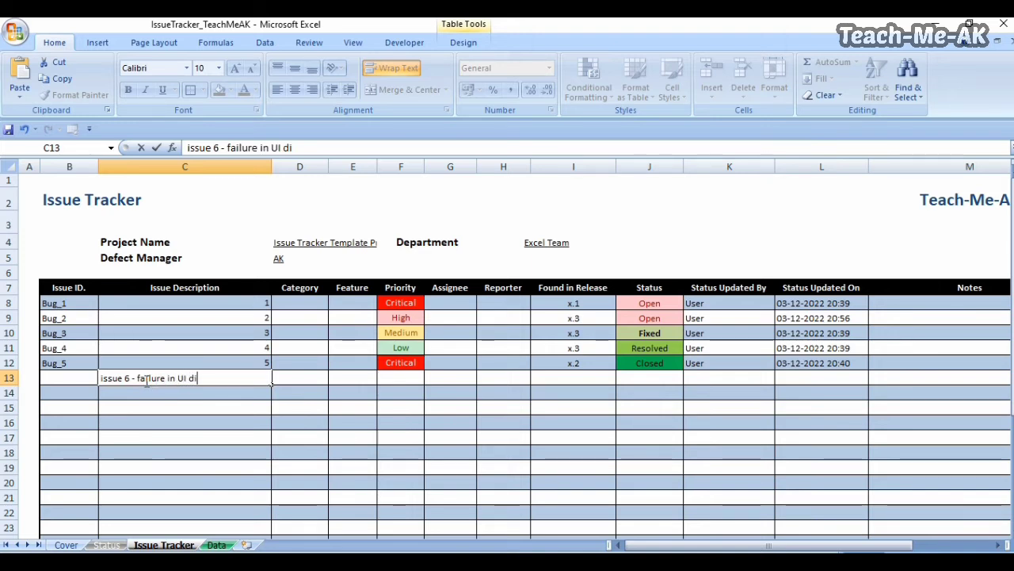
text(splay)
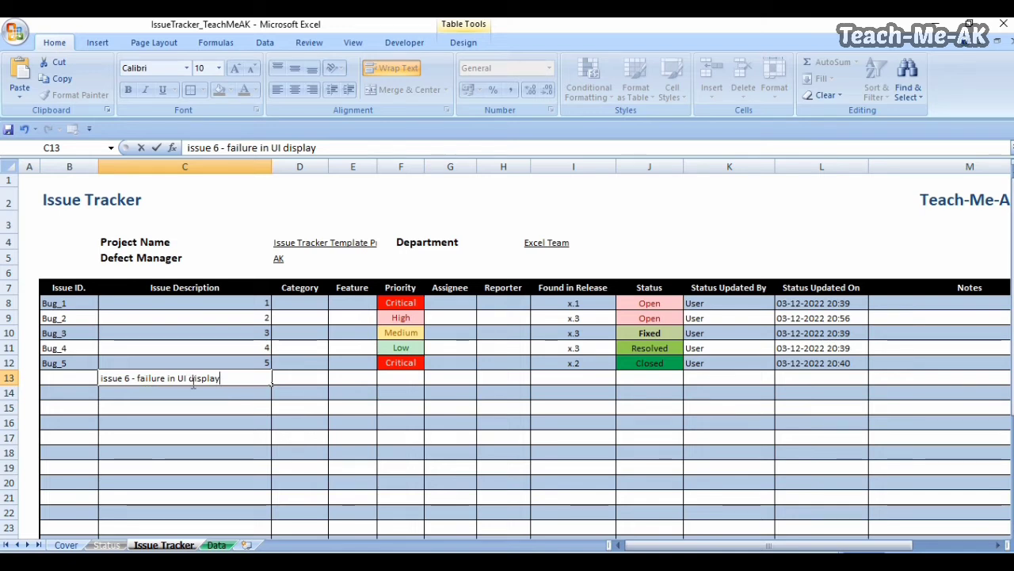
Step: Set the new issue's category to Software and its feature to UI
click(288, 380)
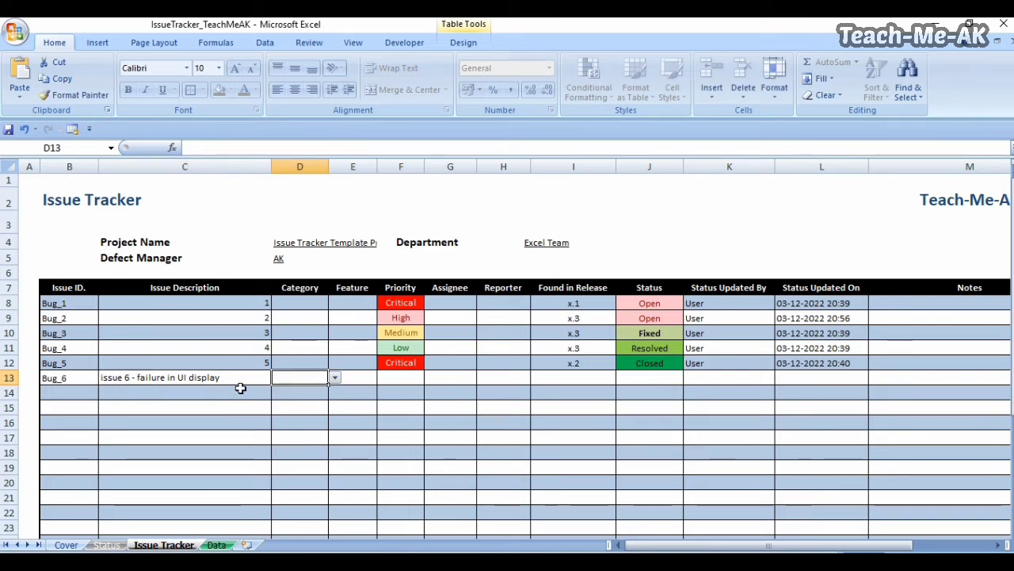
click(334, 379)
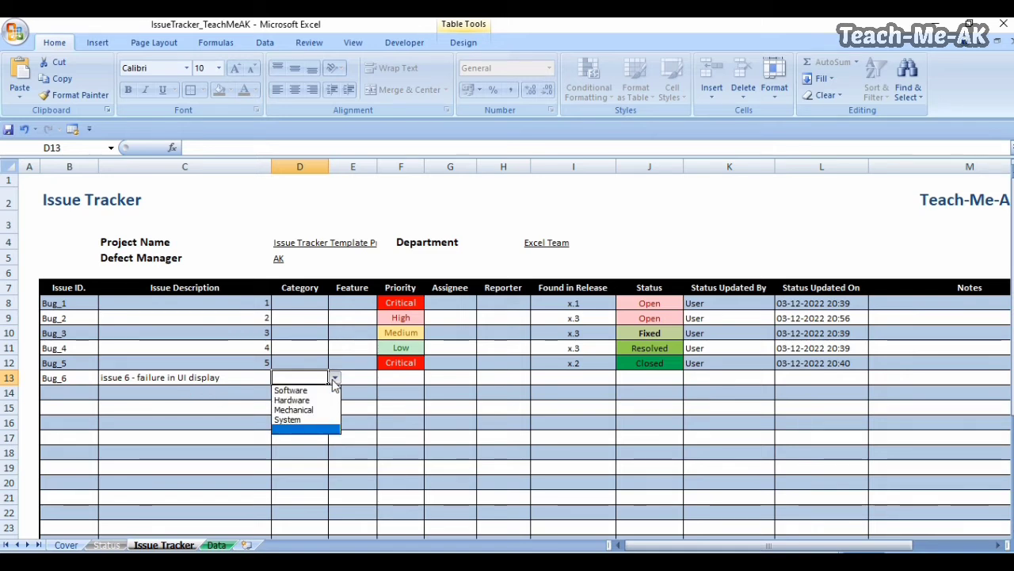
click(321, 392)
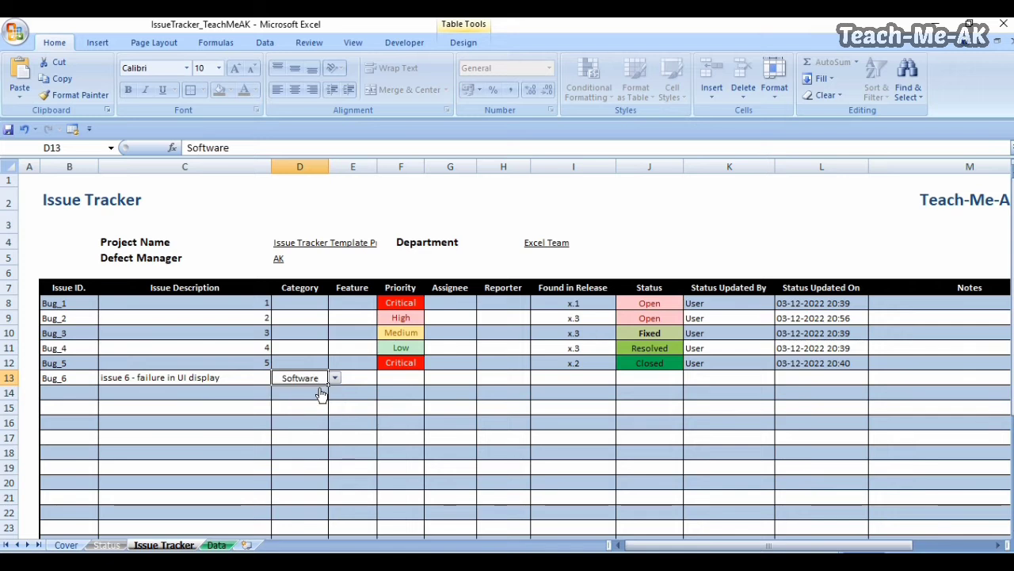
click(358, 380)
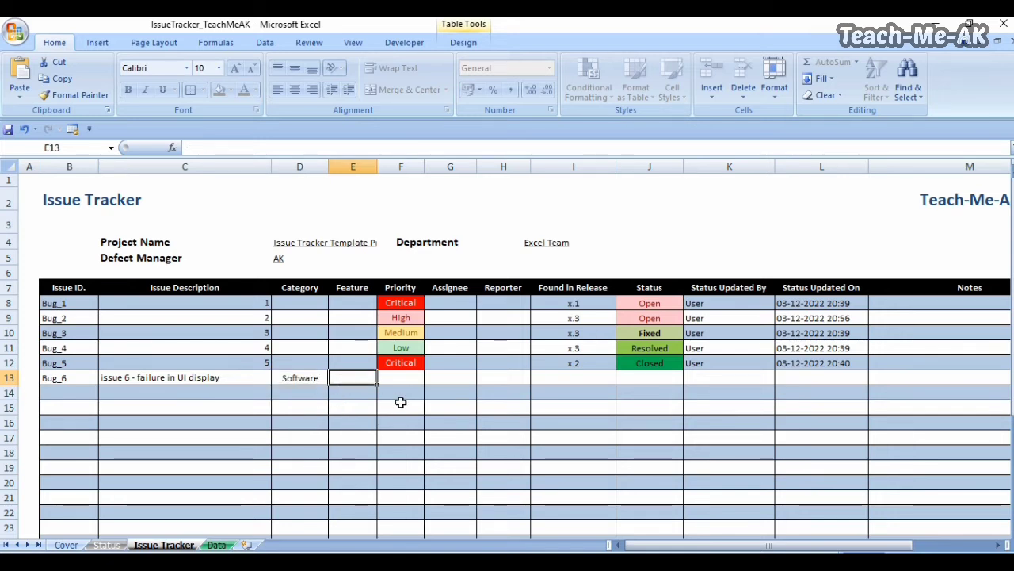
text(UI)
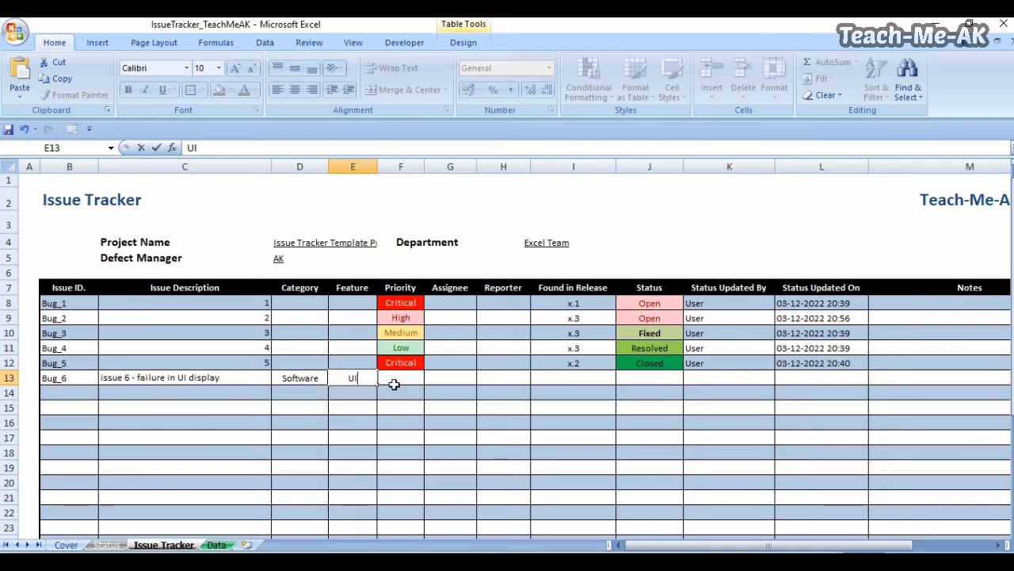
click(396, 381)
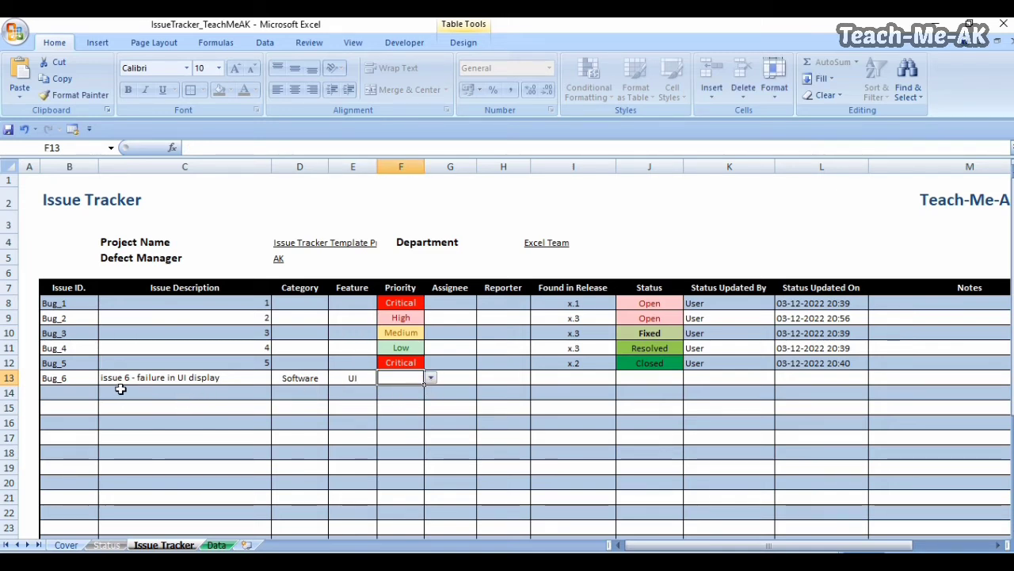
Step: Set the priority of Bug_6 to Critical
click(431, 379)
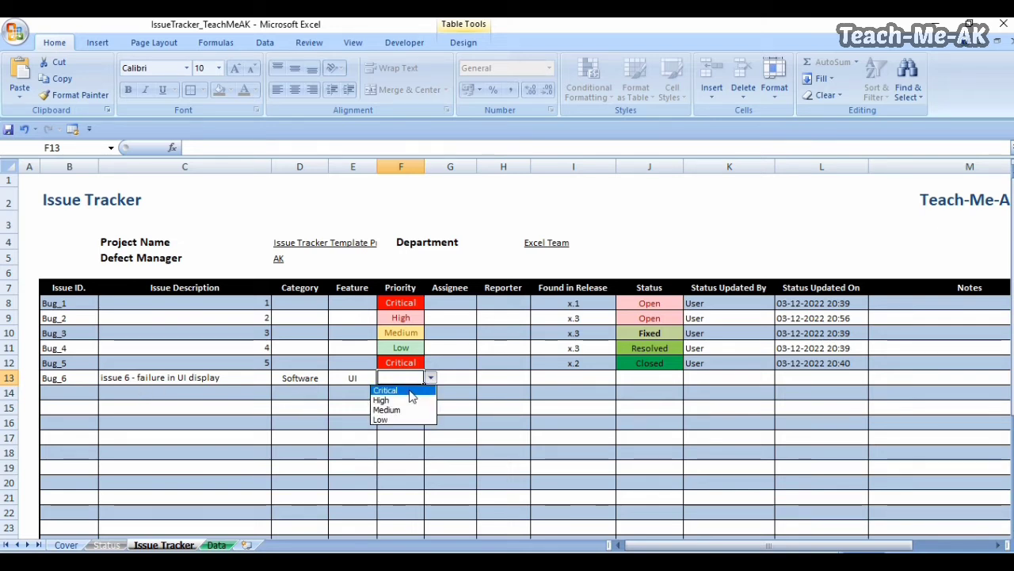
click(387, 391)
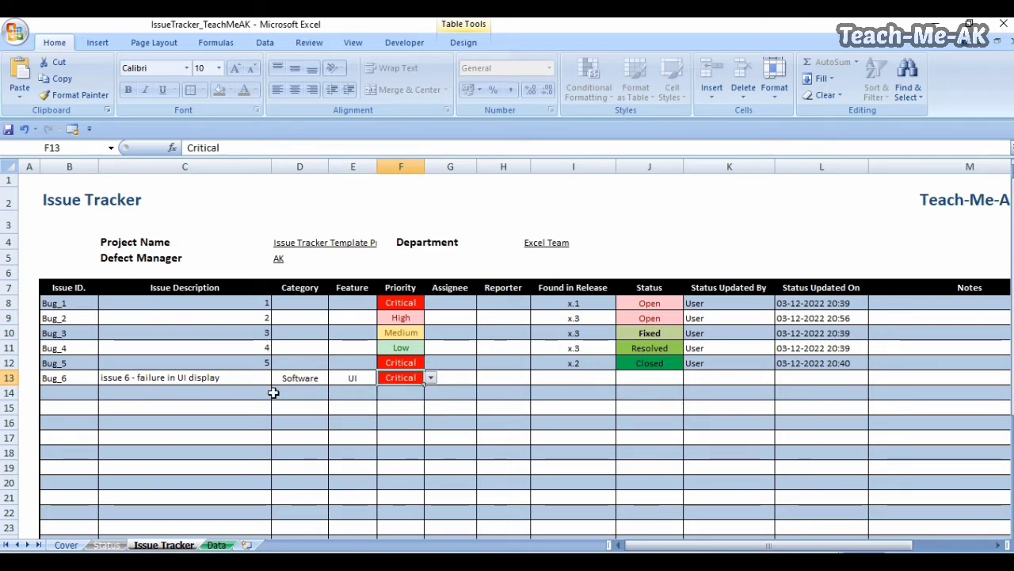
click(228, 378)
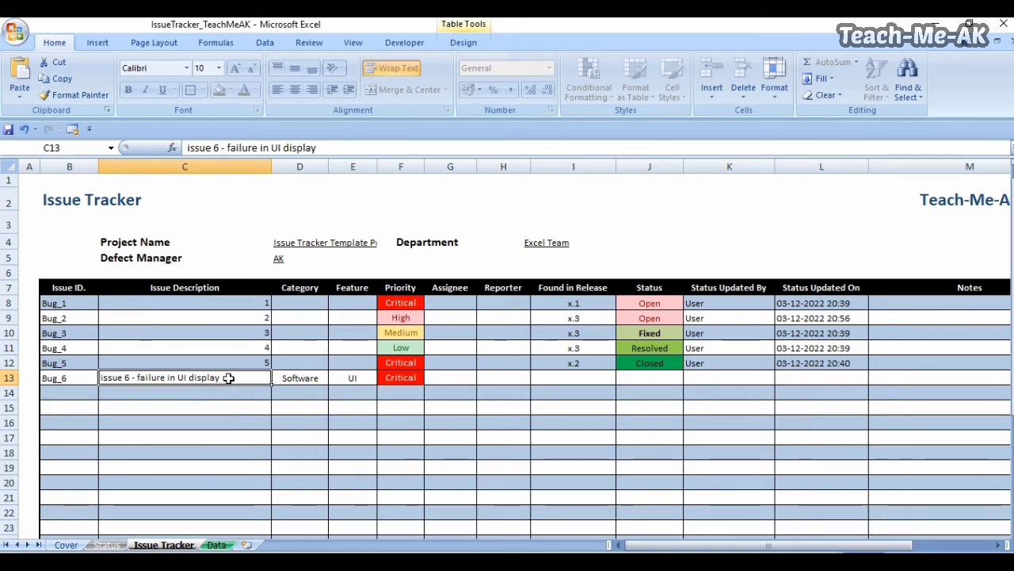
Step: Fill in the assignee's and the reporter's names for Bug_6
click(458, 379)
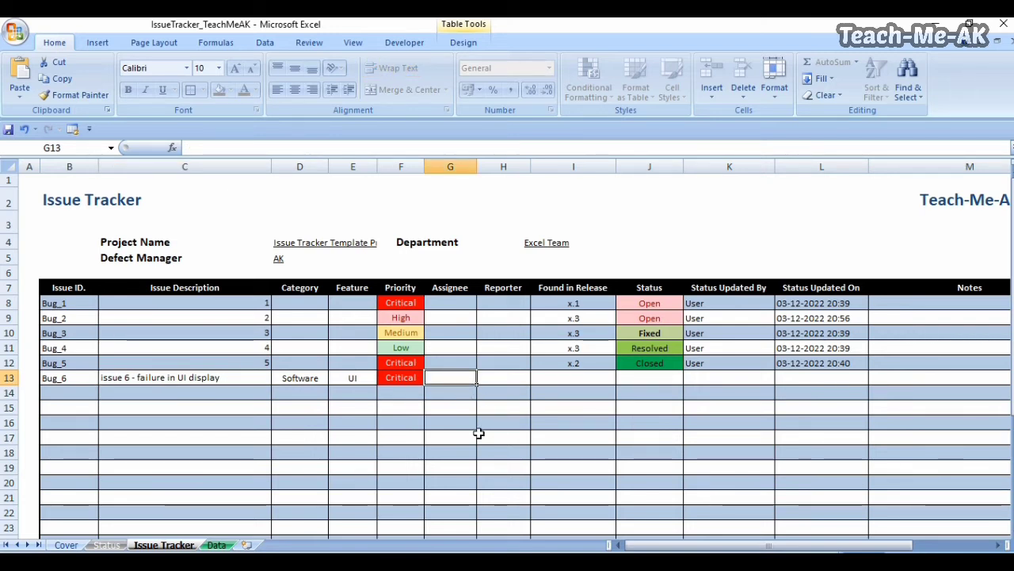
text(Ajay)
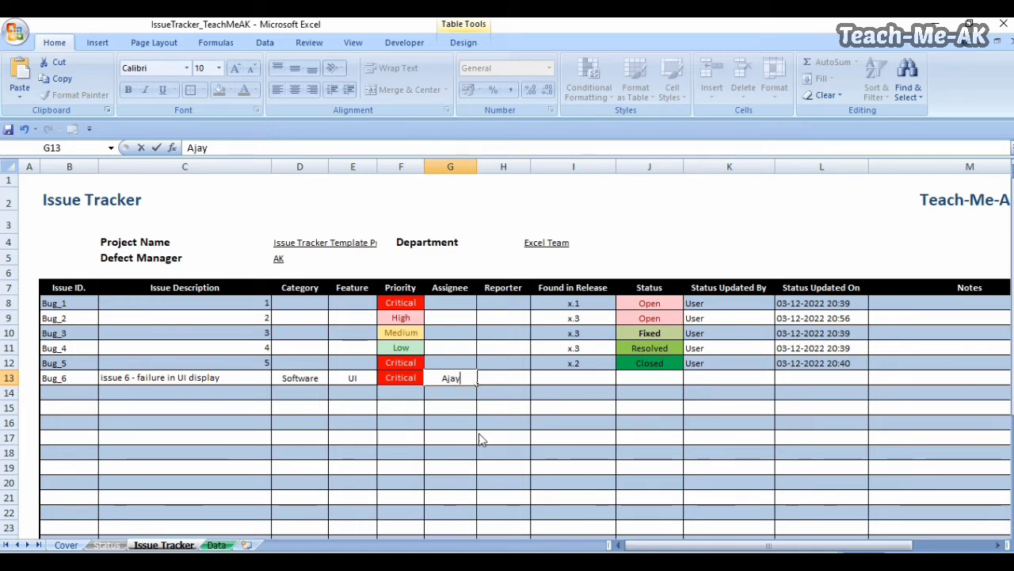
click(504, 379)
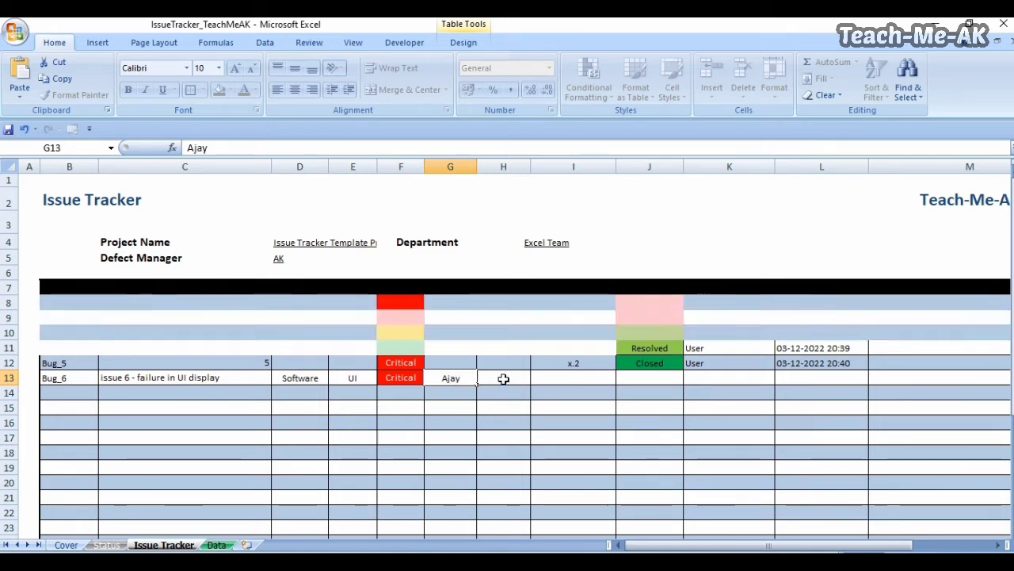
text(A)
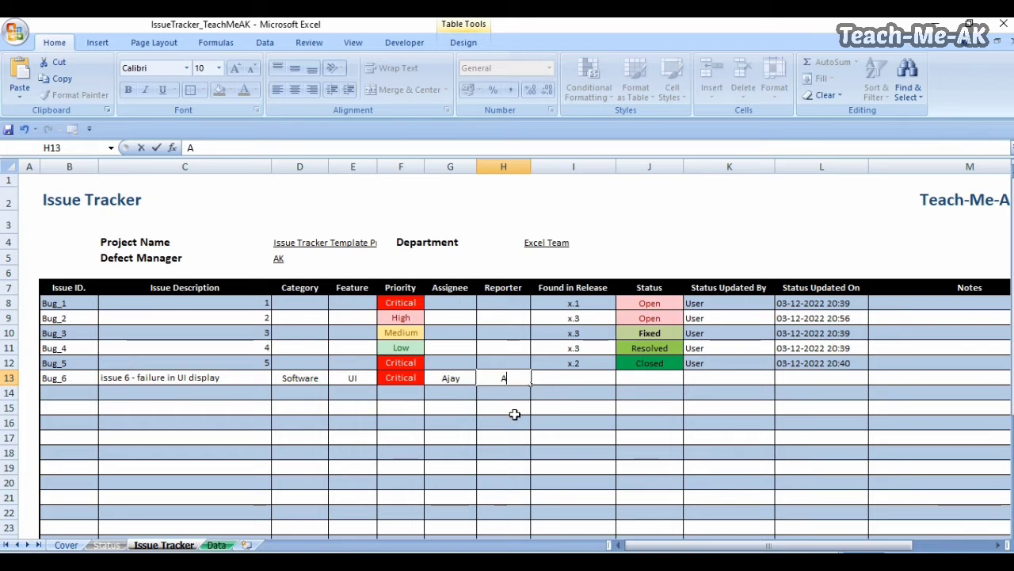
text(mit)
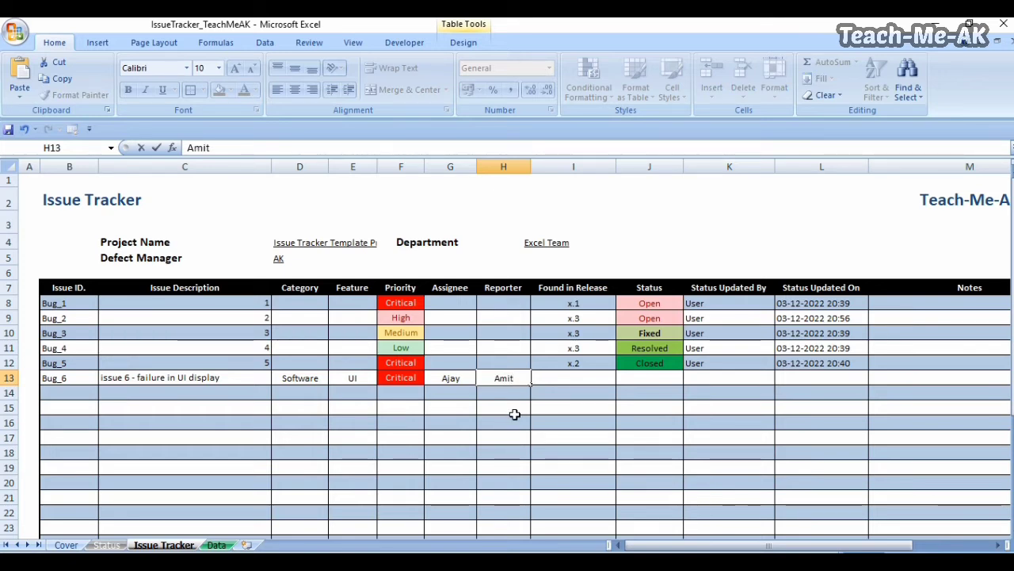
Step: Set Bug_6's Found in Release value to x.2 and its status to Open
click(561, 379)
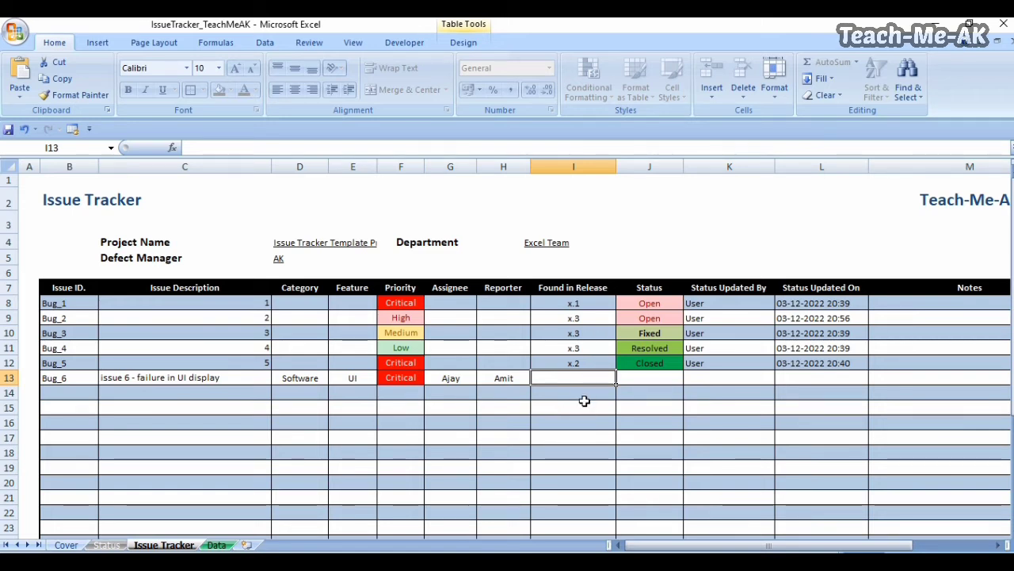
text(x.)
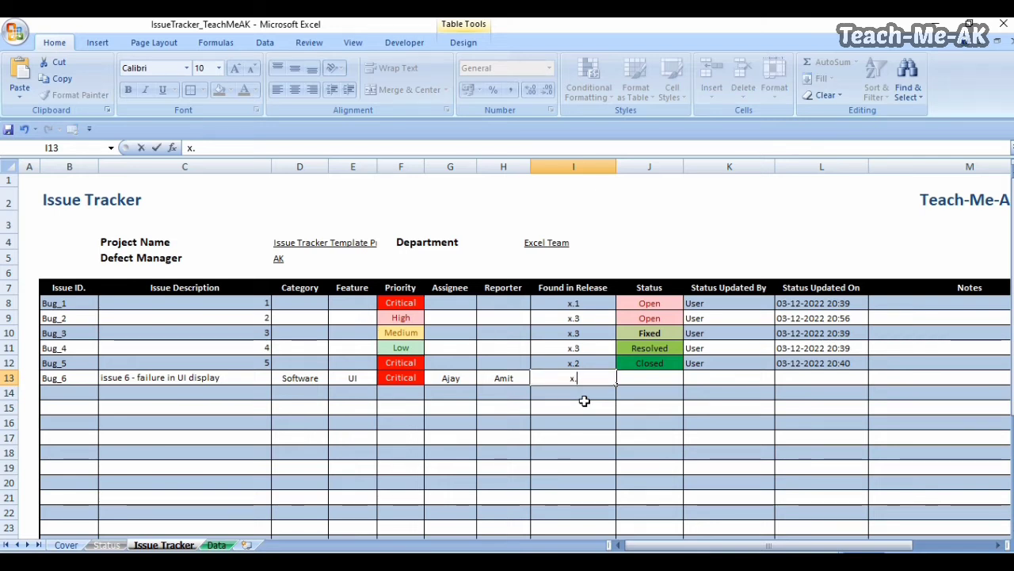
text(2)
click(631, 381)
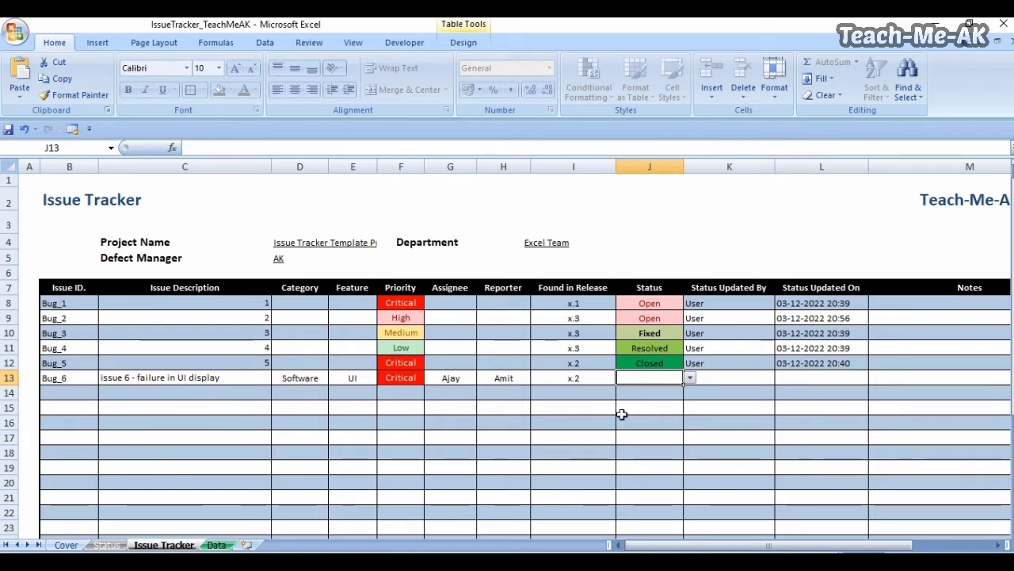
click(689, 379)
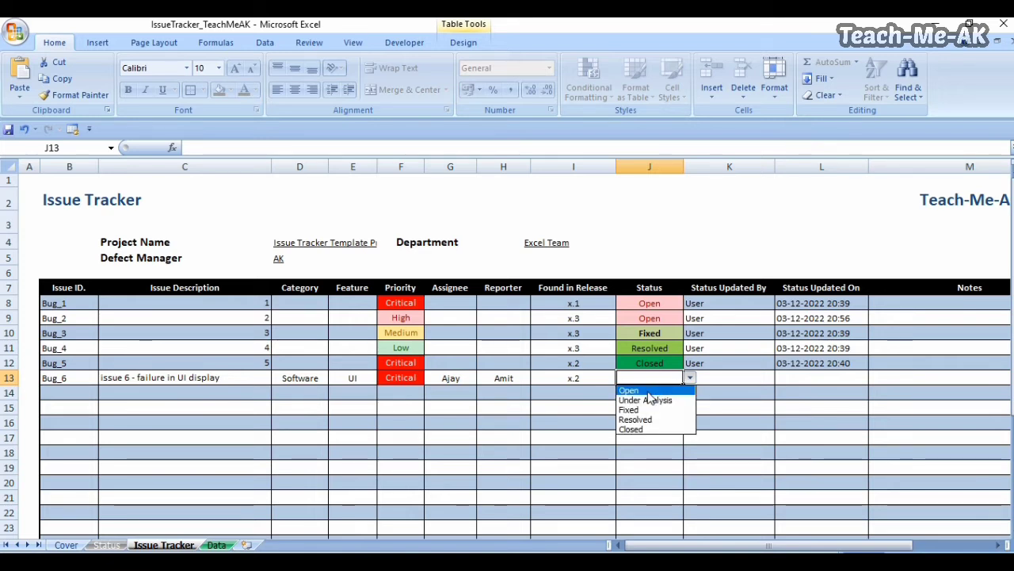
click(650, 391)
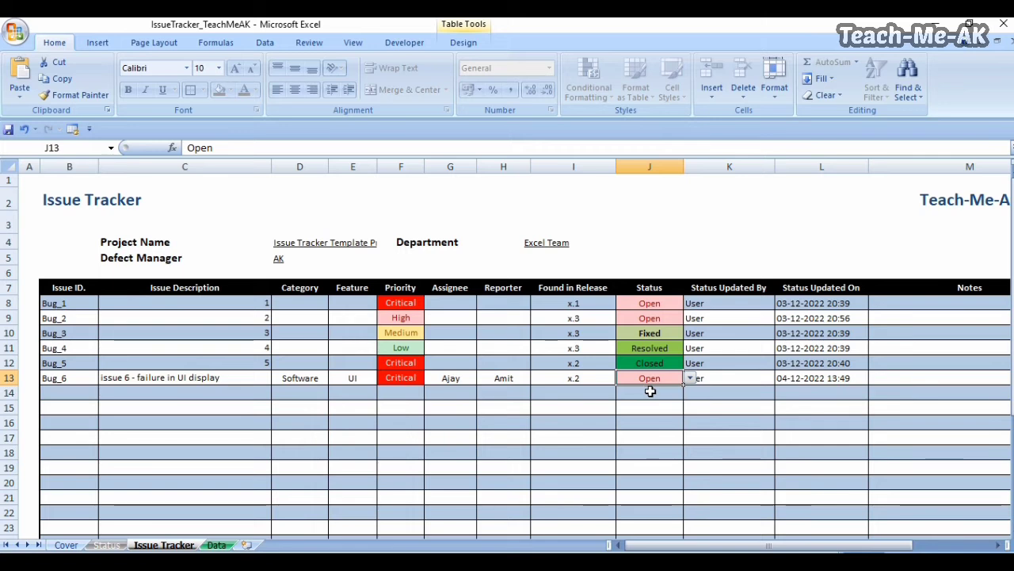
click(650, 393)
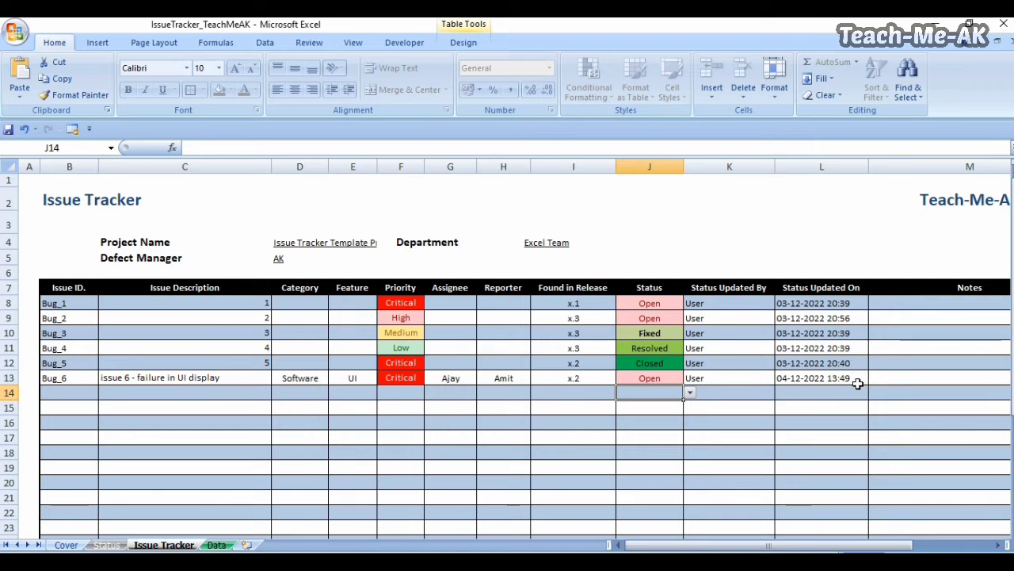
Step: Review Bug_6's Status and Status Updated By cells, and look over the whole new issue row
click(671, 377)
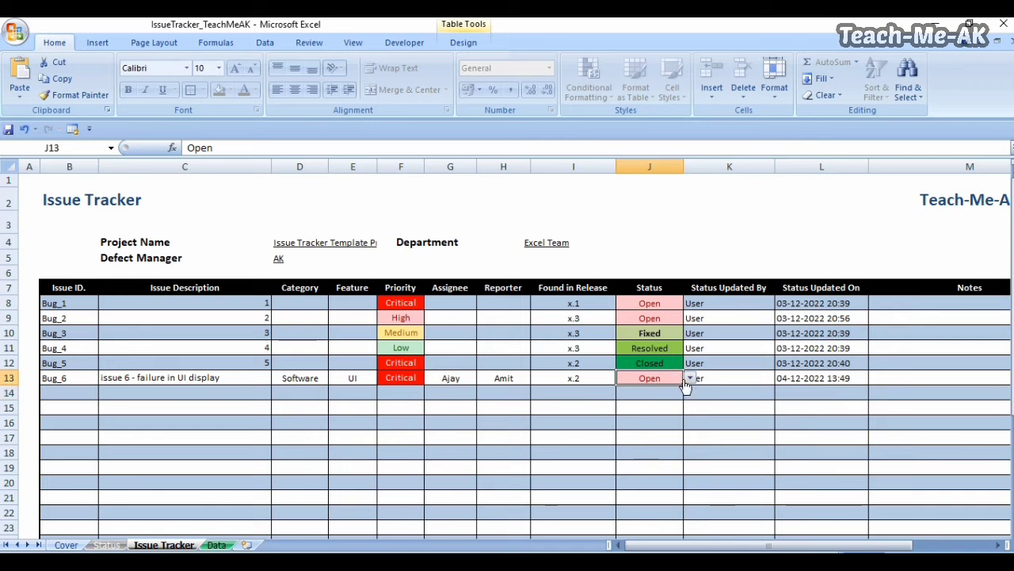
click(740, 380)
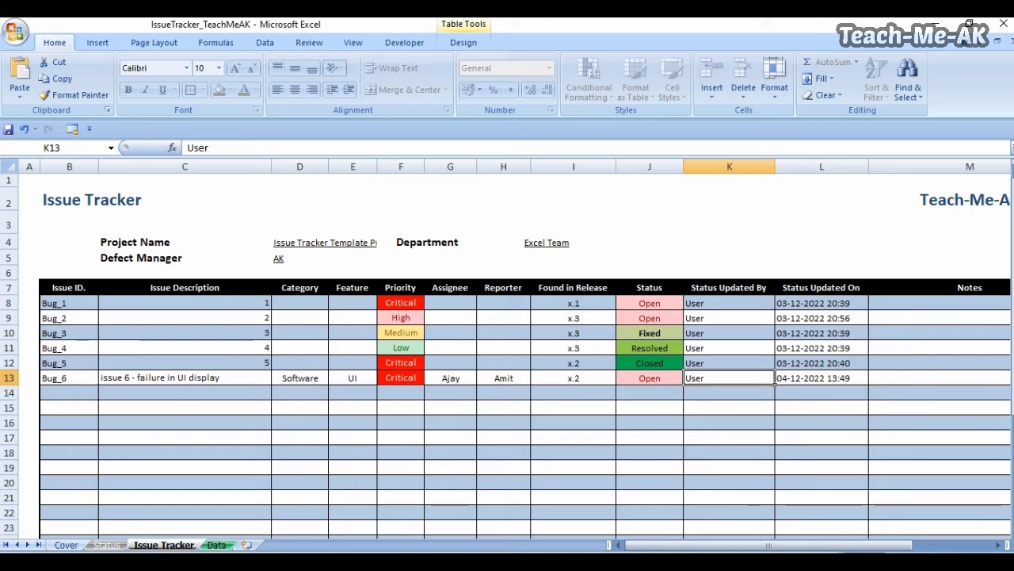
click(9, 378)
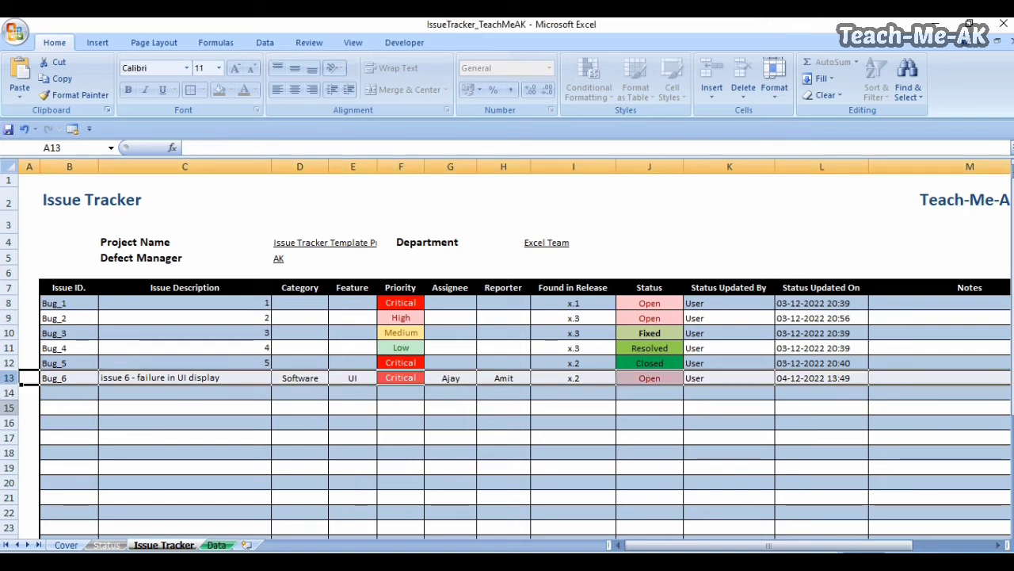
click(164, 410)
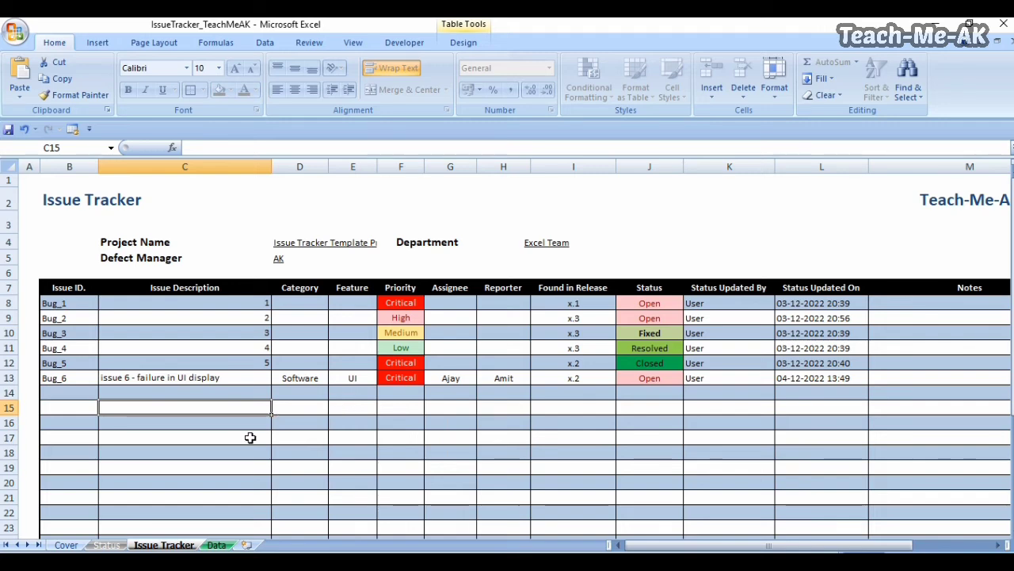
Step: View the Status sheet's charts, and check the Found in Release values of all logged bugs on the Issue Tracker sheet
click(108, 546)
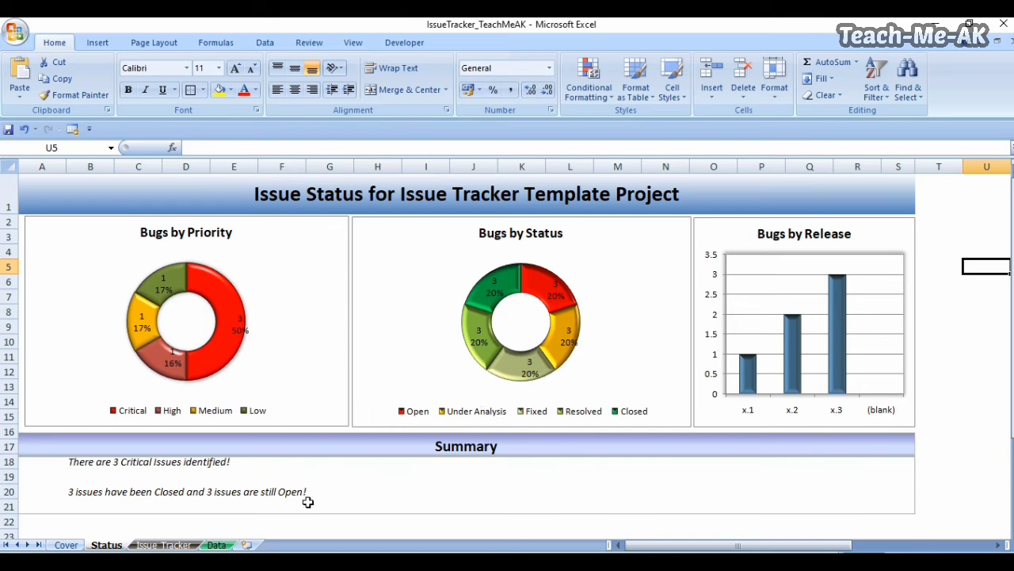
click(163, 544)
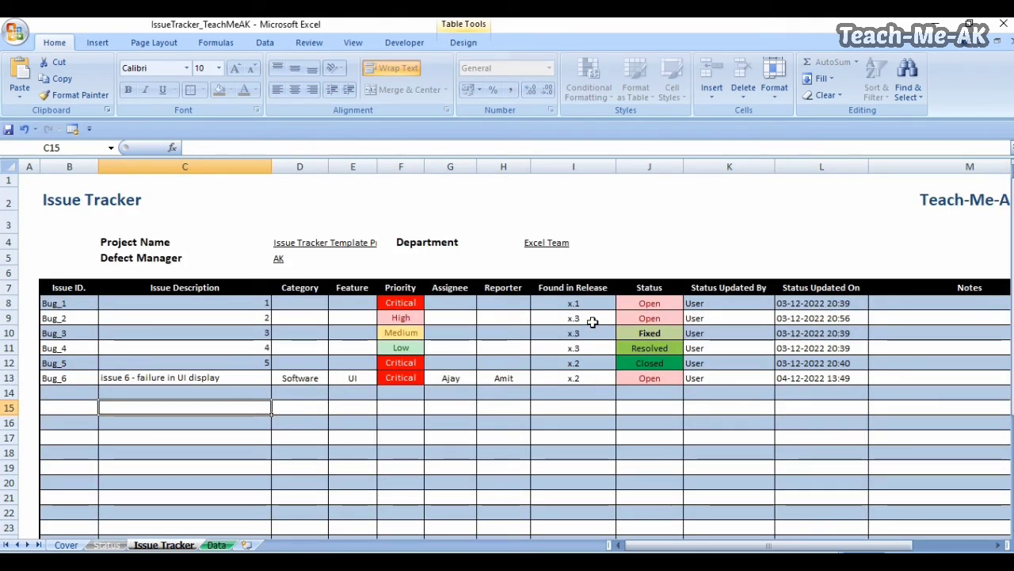
drag(593, 321, 591, 348)
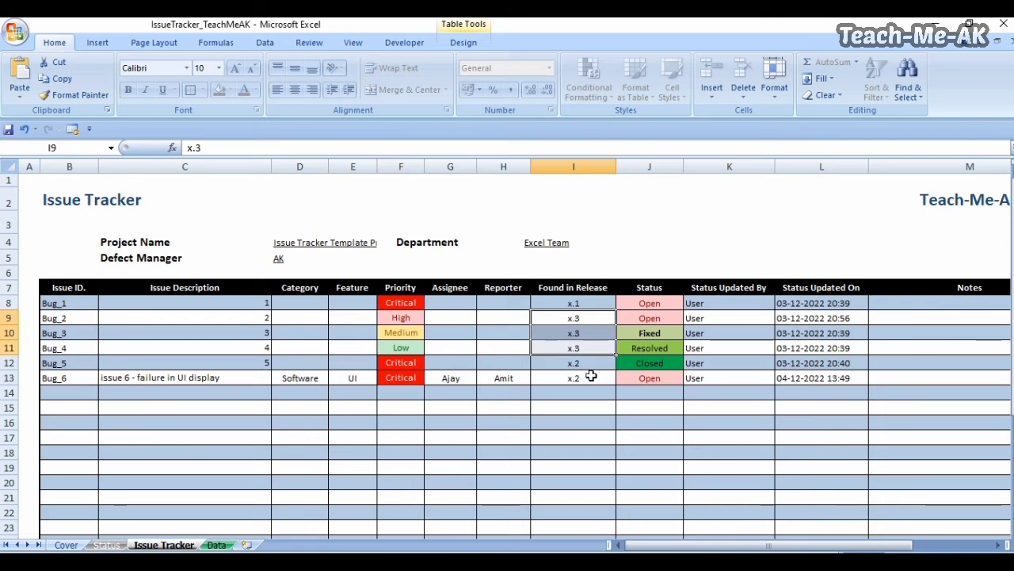
click(586, 304)
drag(585, 365, 587, 382)
click(575, 414)
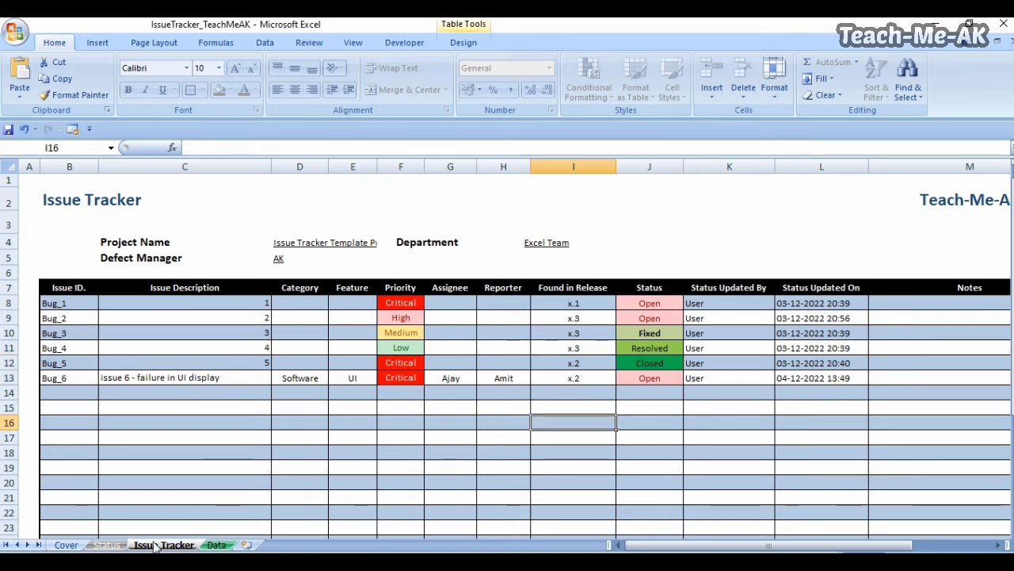
Step: Compare the Status sheet with the tracker, examining the Bugs by Release chart and the Summary lines on critical, closed and open issues
click(106, 545)
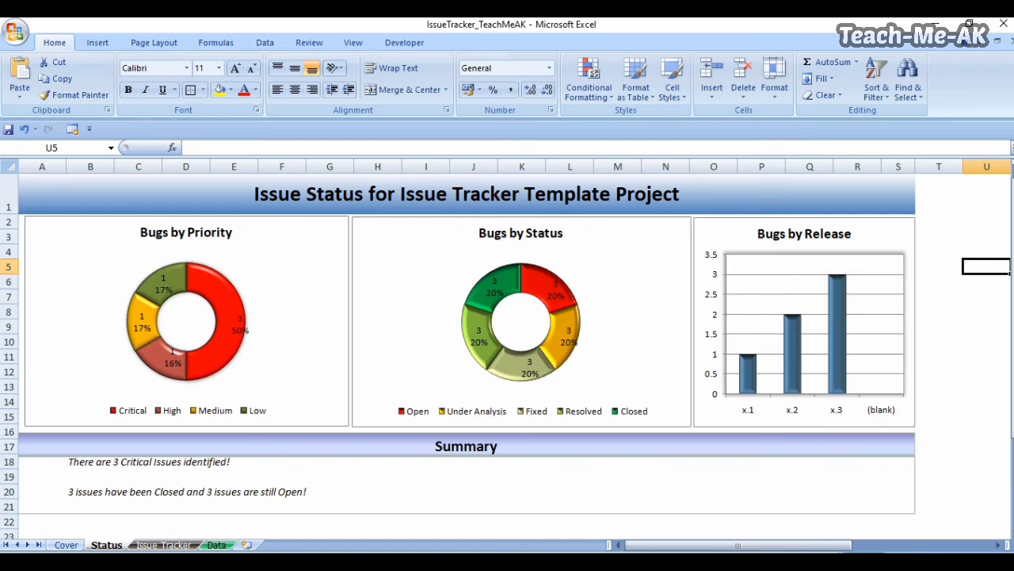
click(164, 545)
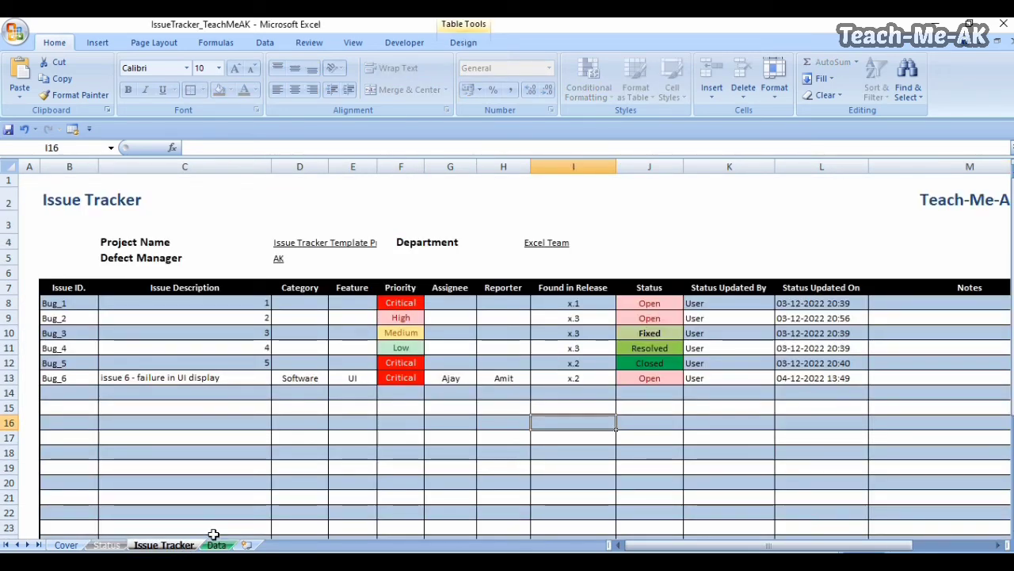
click(106, 545)
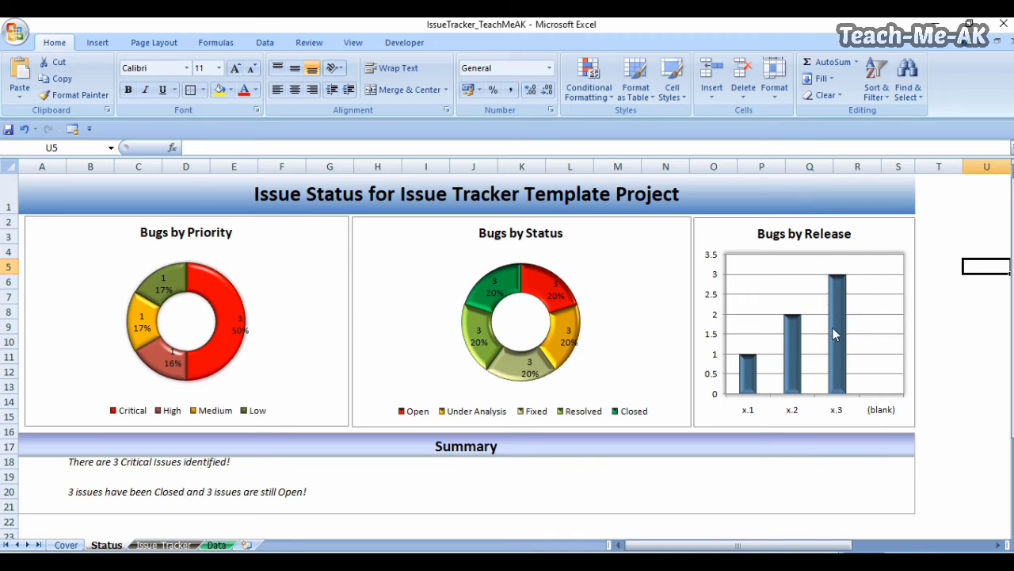
click(947, 371)
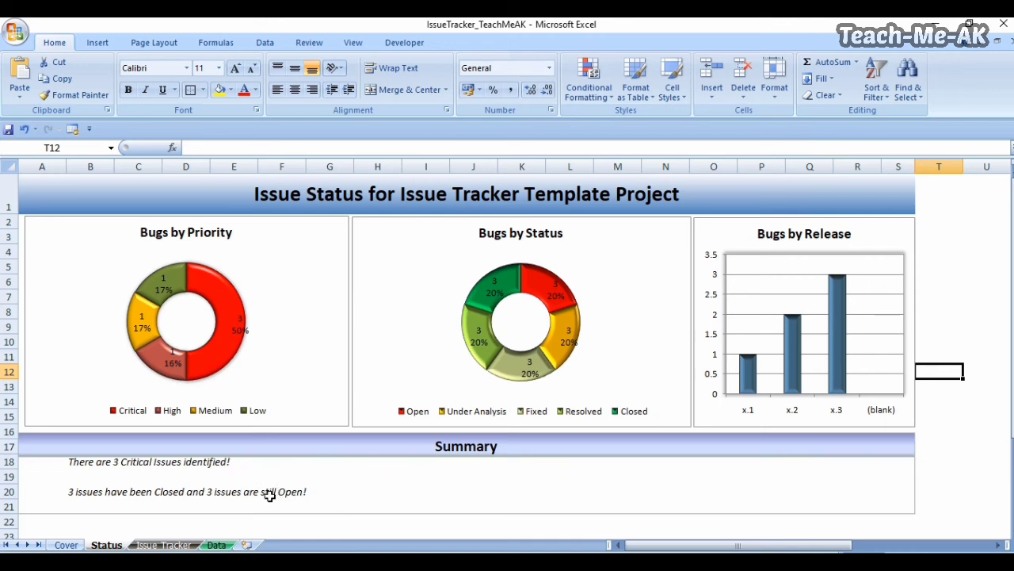
click(127, 465)
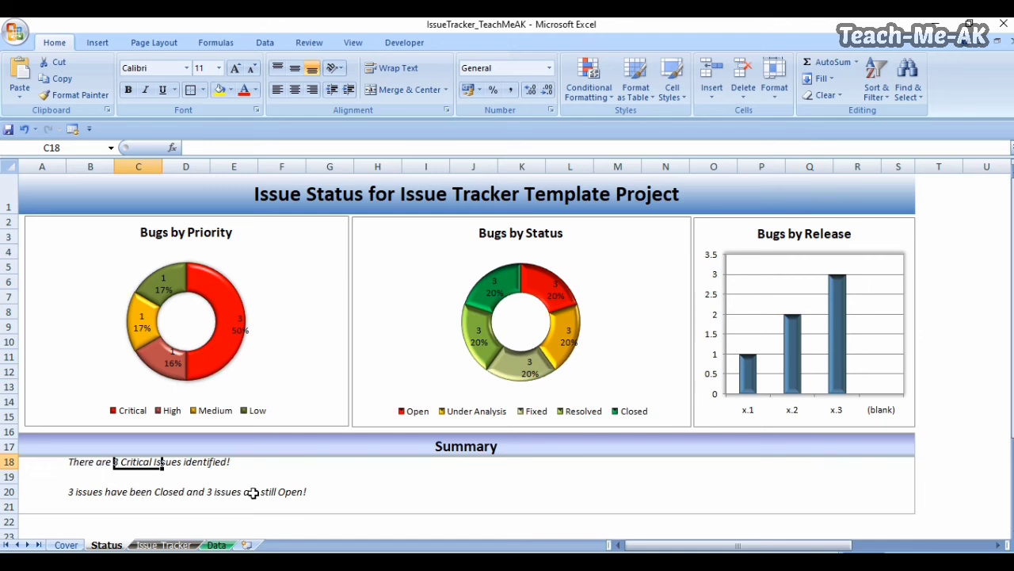
click(345, 491)
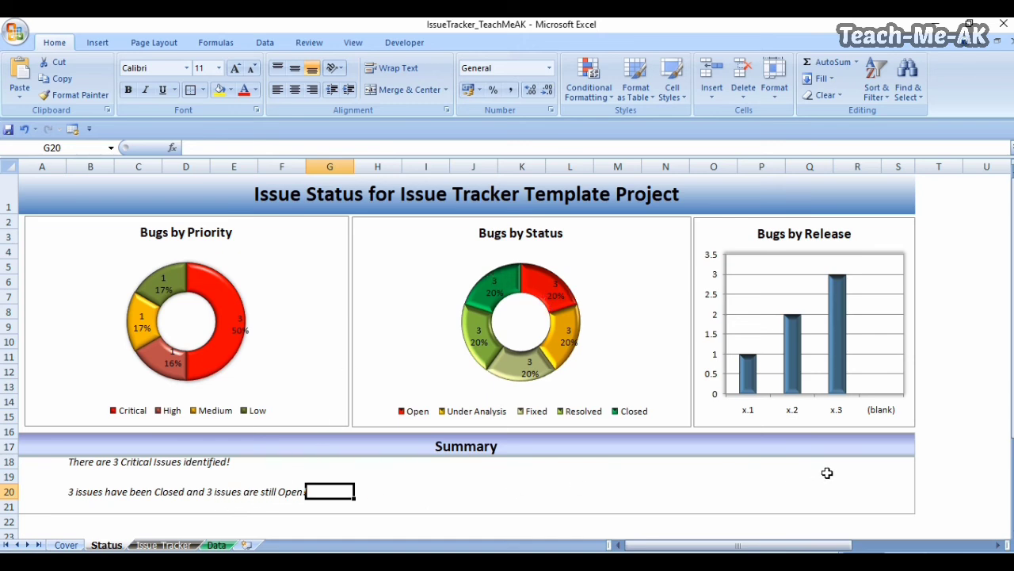
click(964, 404)
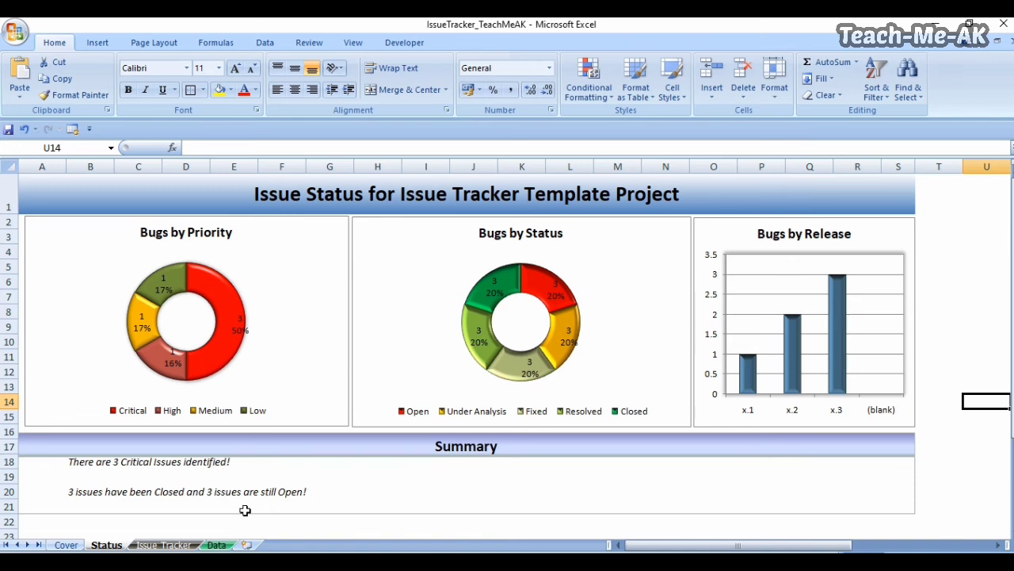
Step: On the Cover sheet, review the change log's Date, Change made by and Remarks fields
click(66, 545)
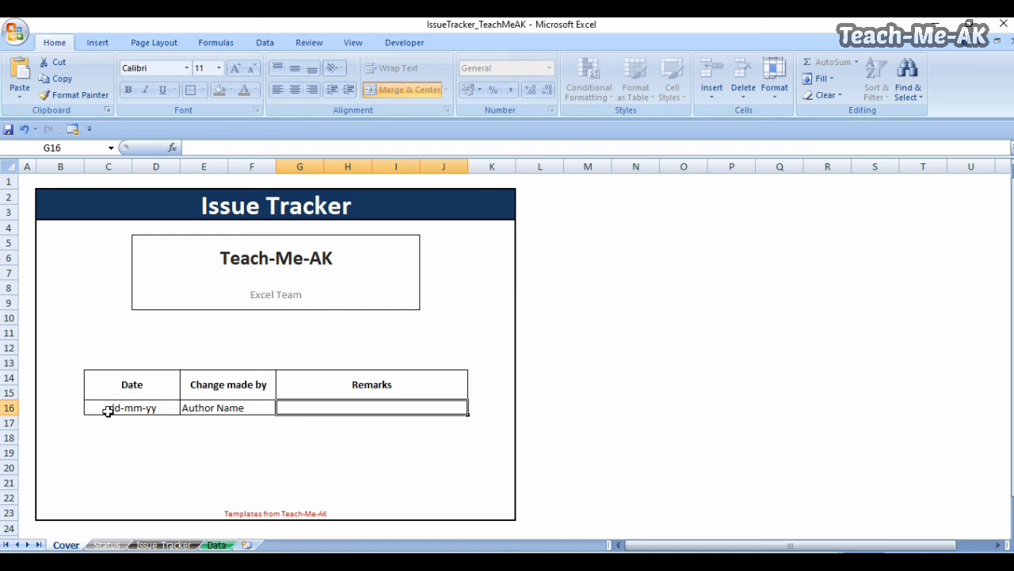
click(235, 406)
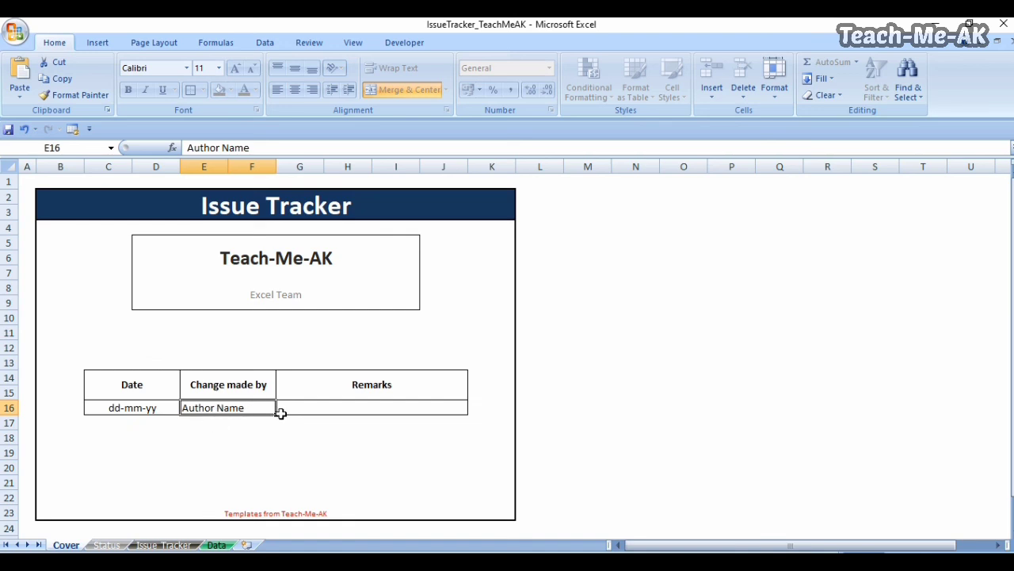
click(343, 408)
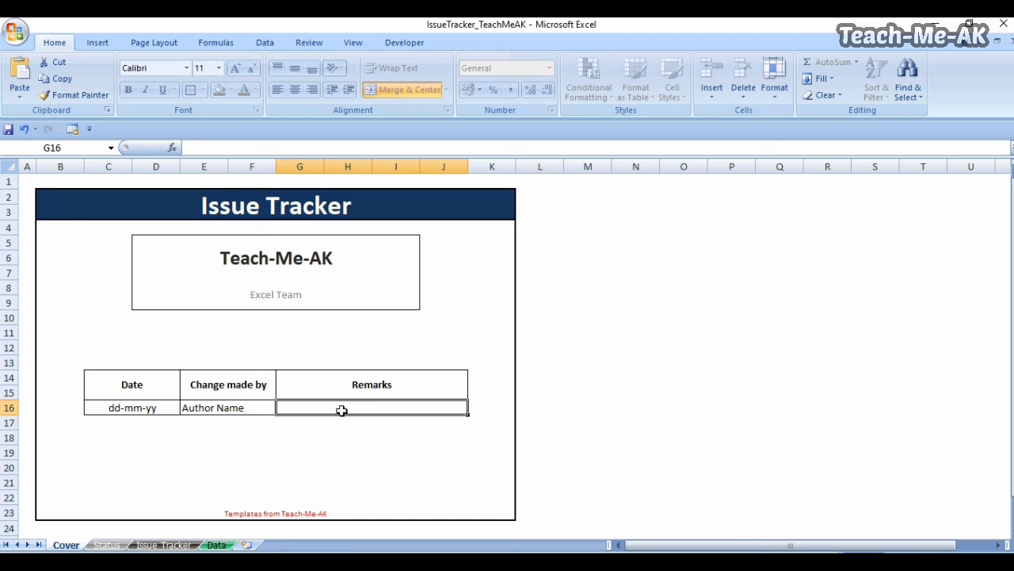